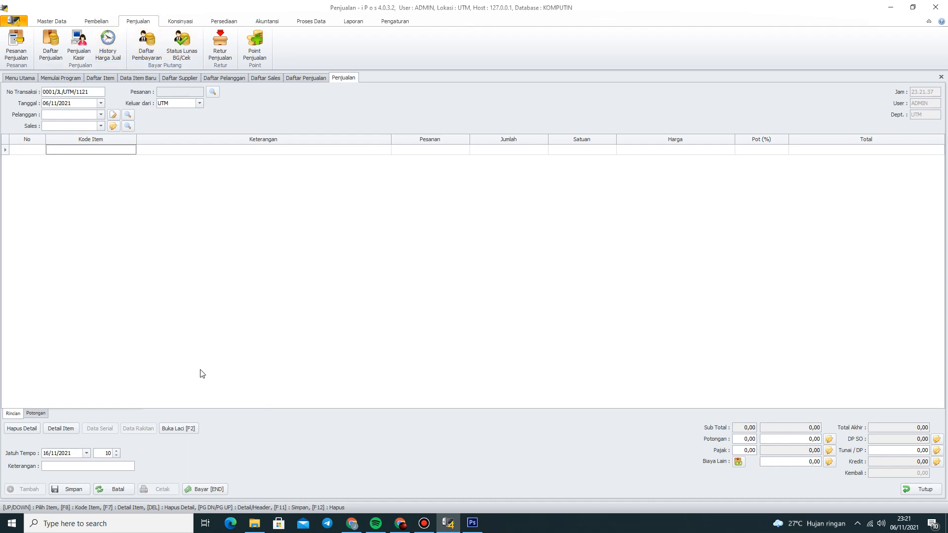
Check the salesperson and customer choices, closing them without selecting anything
left_click(85, 125)
left_click(283, 178)
left_click(475, 315)
left_click(101, 126)
left_click(97, 115)
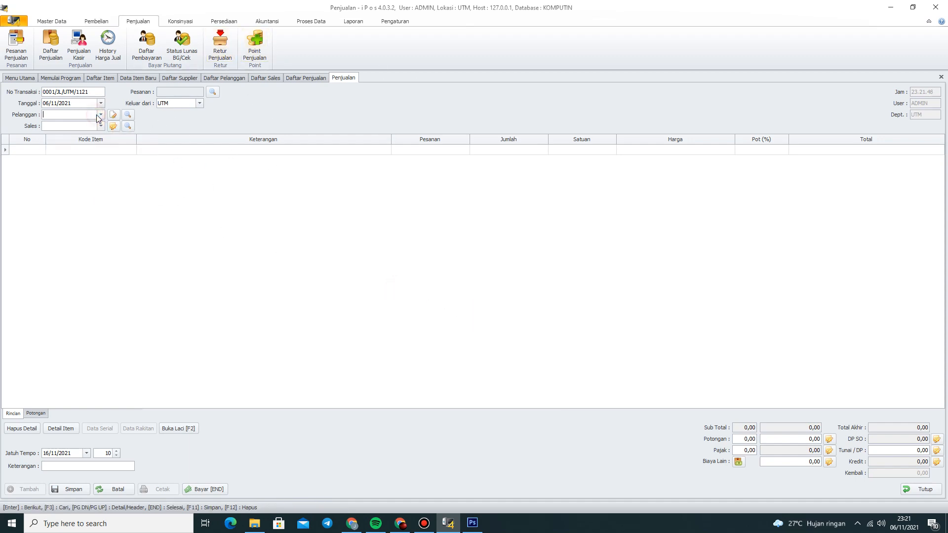
left_click(100, 115)
left_click(247, 197)
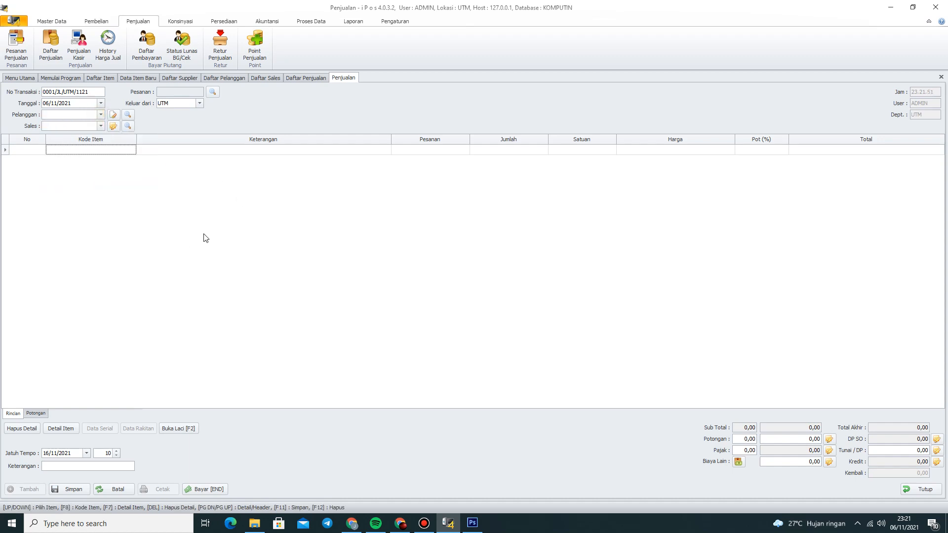
Look up 'speaker' in row 1 and add SPK-01 as 1 PCS at 245.000,00
left_click(98, 153)
key("Return")
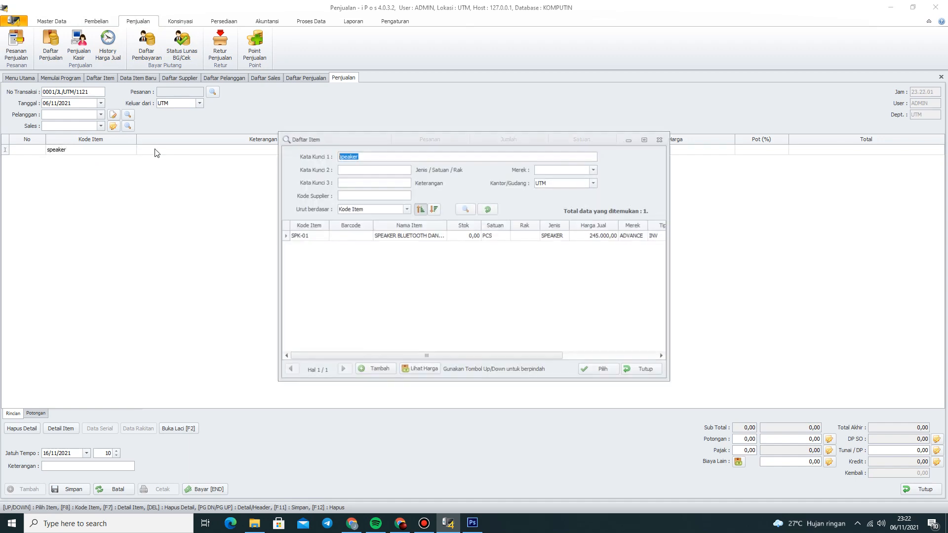
double_click(608, 236)
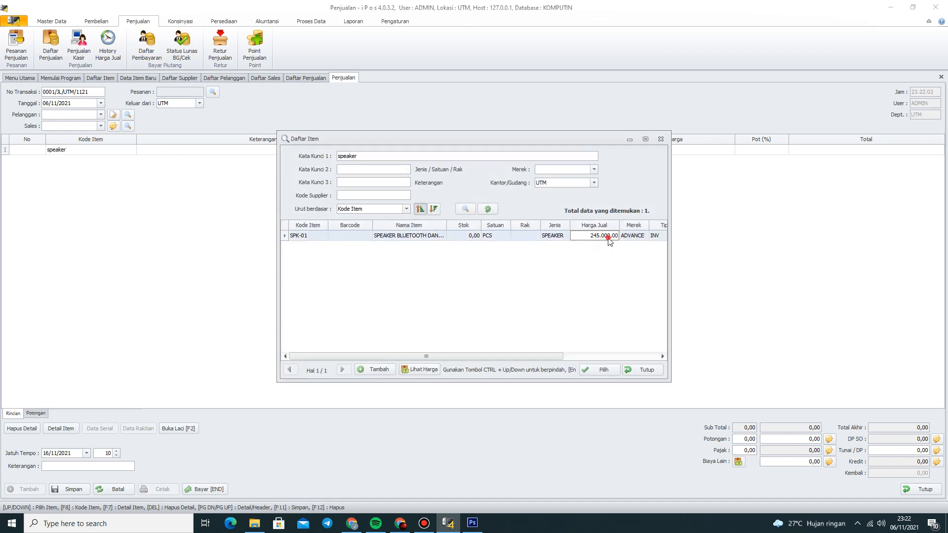
left_click(102, 268)
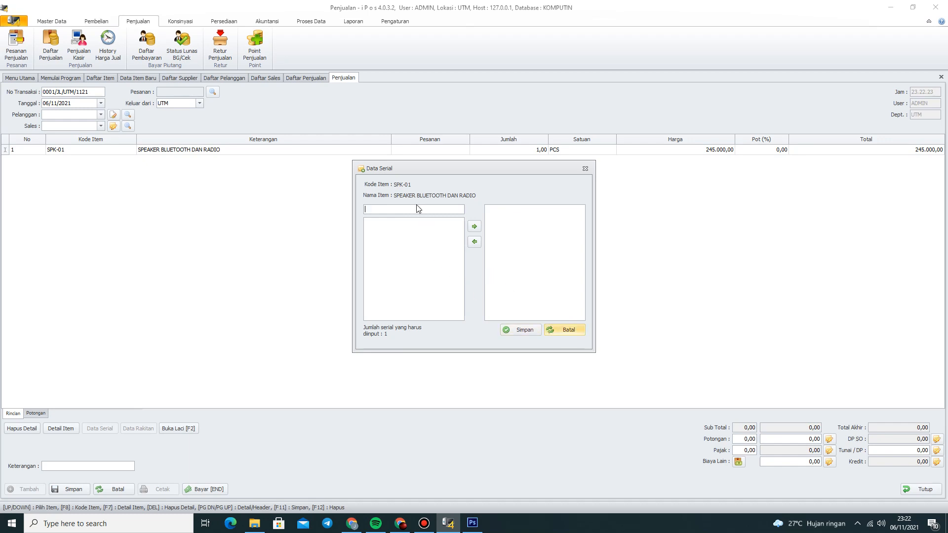
Skip the serial entry, delete the SPK-01 line, and close the sale without saving
left_click(567, 330)
left_click(909, 491)
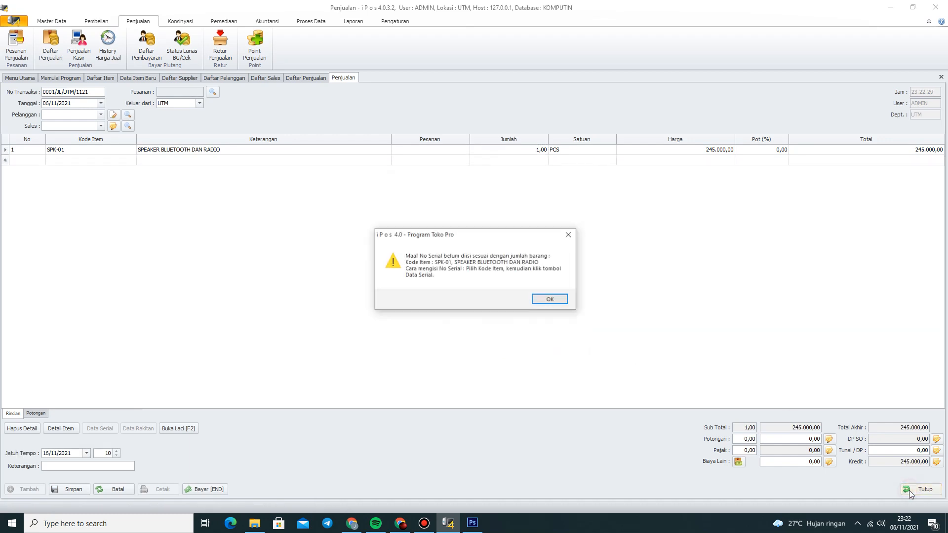
left_click(556, 298)
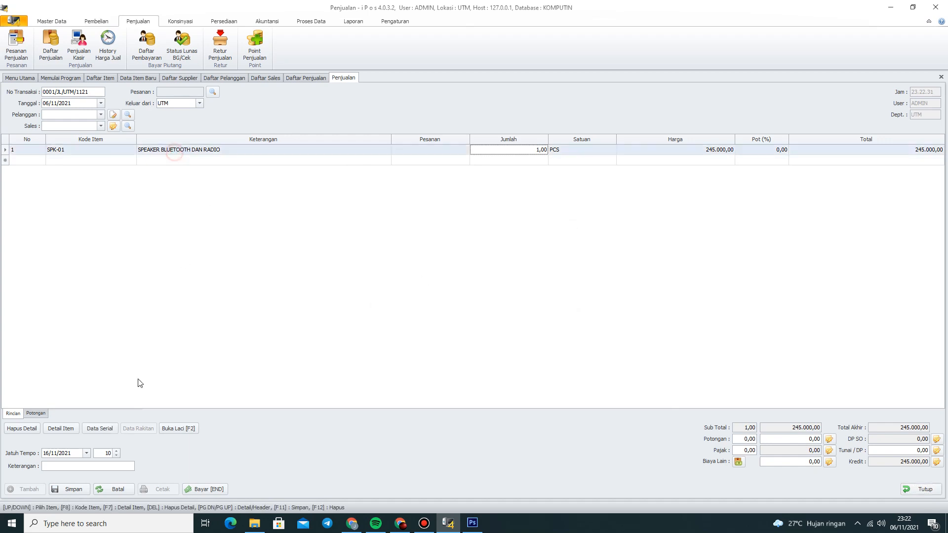
left_click(30, 428)
left_click(500, 296)
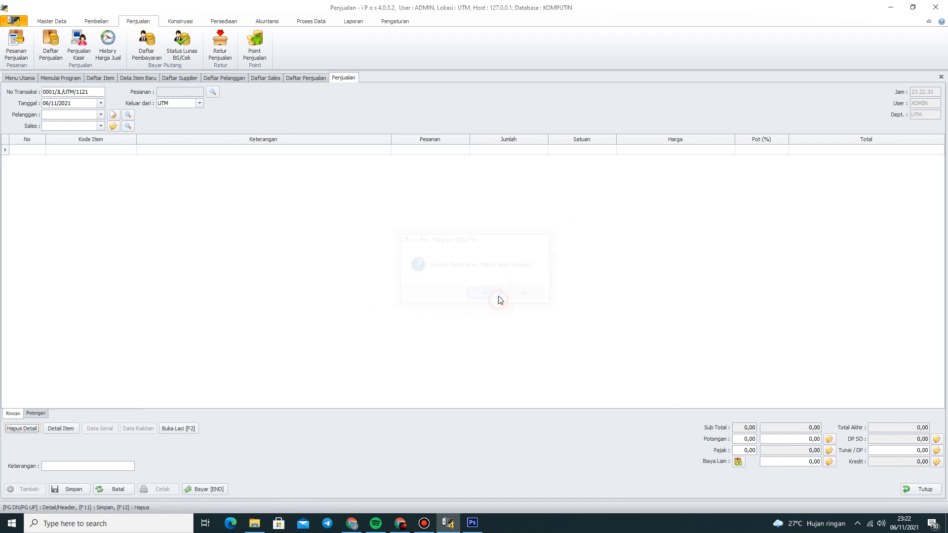
left_click(911, 492)
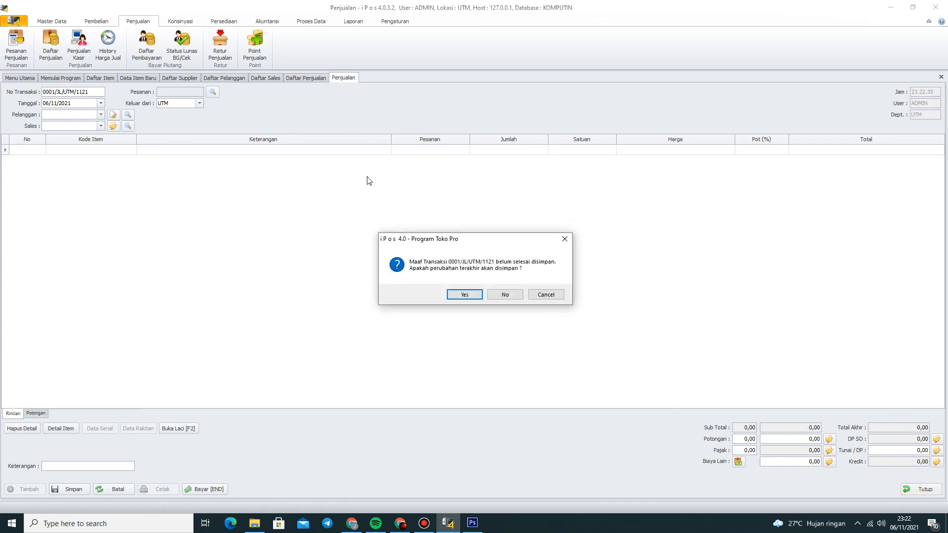
left_click(504, 295)
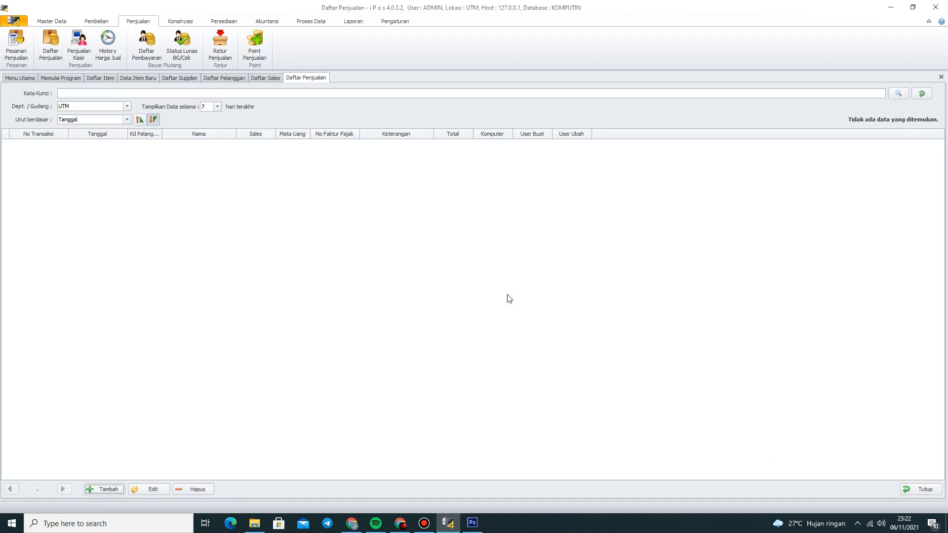
Close the sales and item lists, then open Daftar Item from Master Data
left_click(922, 489)
left_click(924, 492)
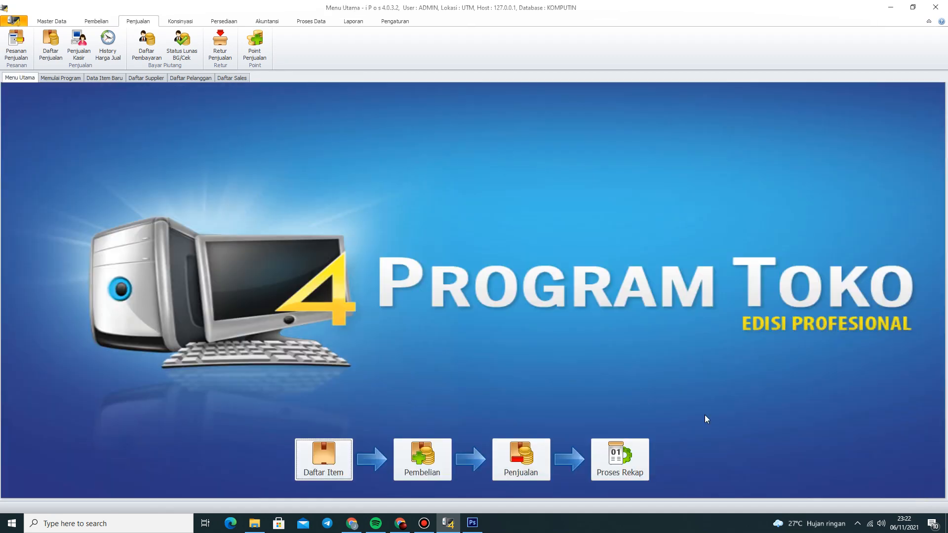
left_click(47, 21)
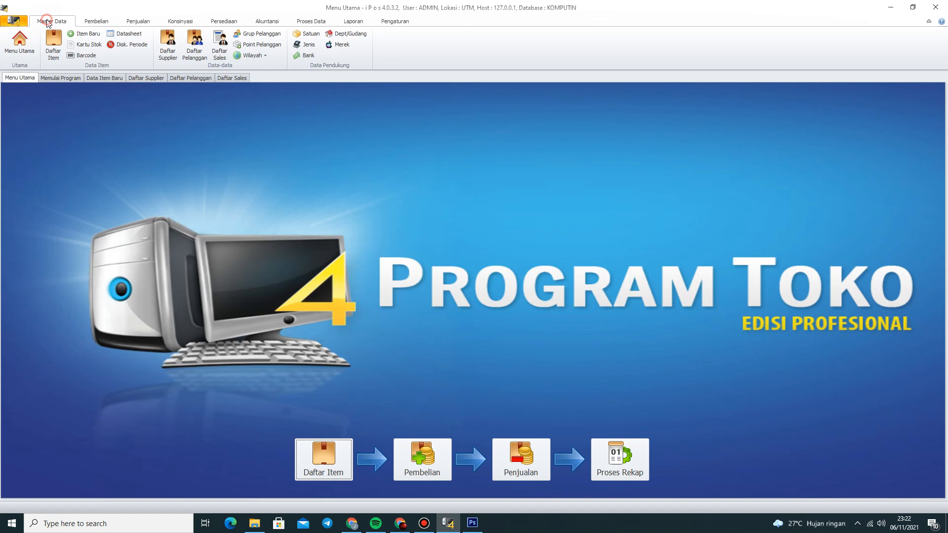
left_click(54, 43)
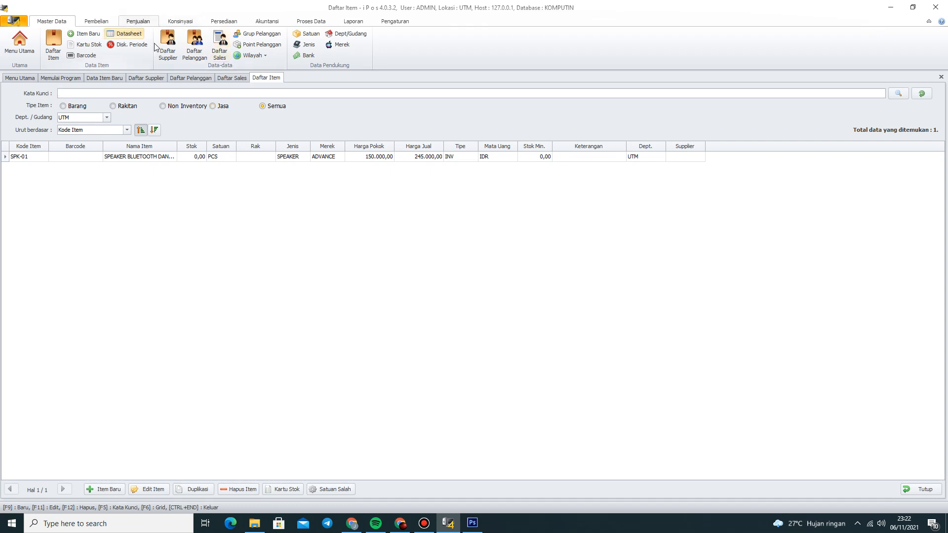
Open the still-empty Daftar Supplier list from the Master Data ribbon
left_click(171, 47)
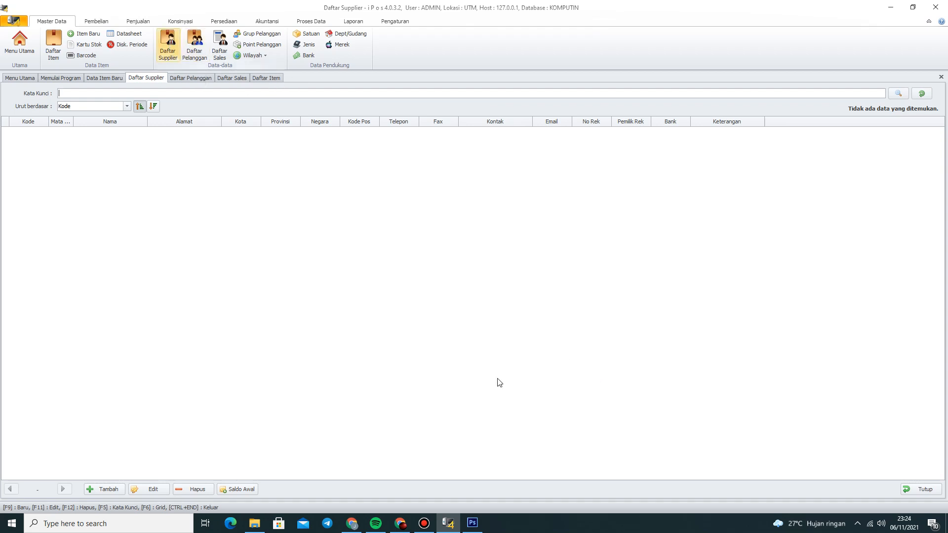
Start a new supplier record with code SP0001
left_click(110, 490)
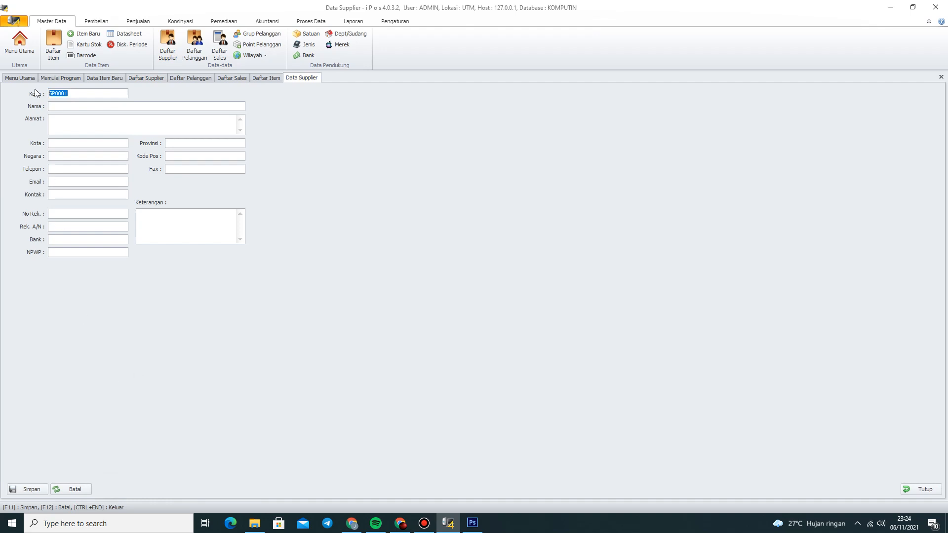
left_click(73, 94)
left_click_drag(102, 94, 49, 93)
left_click(80, 95)
Name the supplier CV. KOMPUTER ABADI with address Jln. Semarang no. 1
key("BackSpace")
key("BackSpace")
key("BackSpace")
key("BackSpace")
key("BackSpace")
key("BackSpace")
key("BackSpace")
key("BackSpace")
key("BackSpace")
key("BackSpace")
key("BackSpace")
key("BackSpace")
key("BackSpace")
key("BackSpace")
key("BackSpace")
type("CV. KER")
key("BackSpace")
key("BackSpace")
key("BackSpace")
type("OMPUTER")
type(" AN")
key("BackSpace")
type("BAD")
left_click_drag(154, 106, 2, 112)
left_click(80, 107)
left_click(67, 118)
type("Jln. Semarang no. 1")
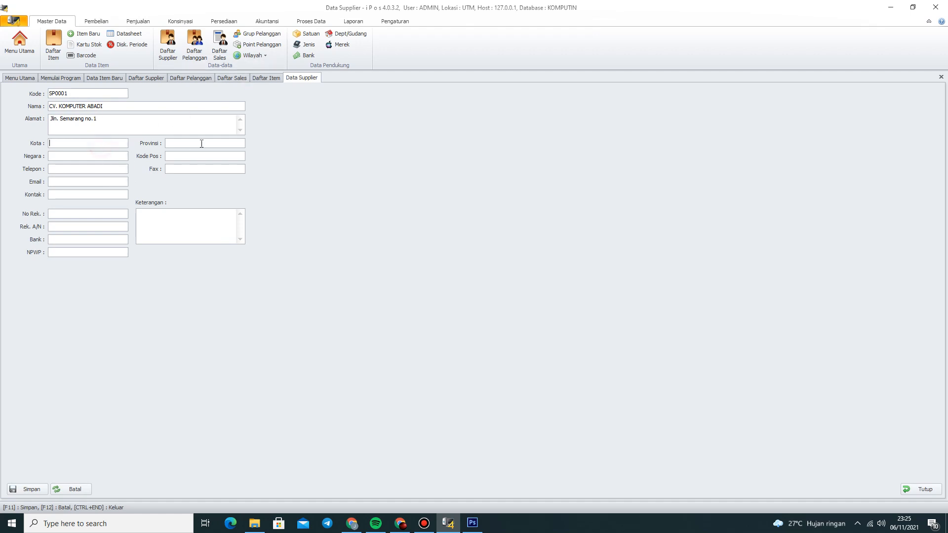
Step through the city, province, country, phone, fax, email and contact fields, leaving them blank
left_click(75, 156)
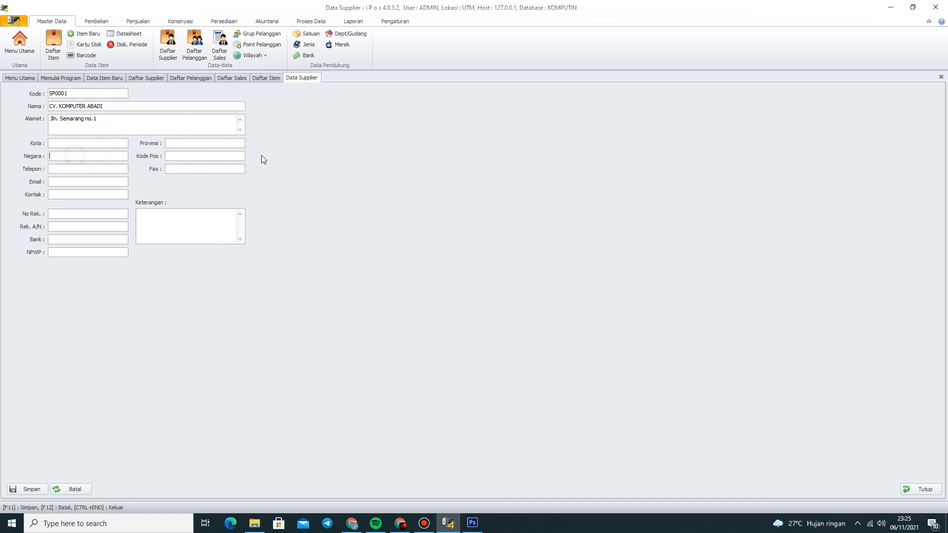
left_click(94, 170)
left_click(174, 170)
left_click(82, 182)
left_click(99, 195)
left_click(93, 143)
left_click(188, 143)
left_click(92, 154)
left_click(84, 175)
left_click(80, 183)
Pass the bank account fields and save the supplier, declining to add another
left_click(76, 216)
left_click(77, 226)
left_click(198, 227)
left_click(41, 487)
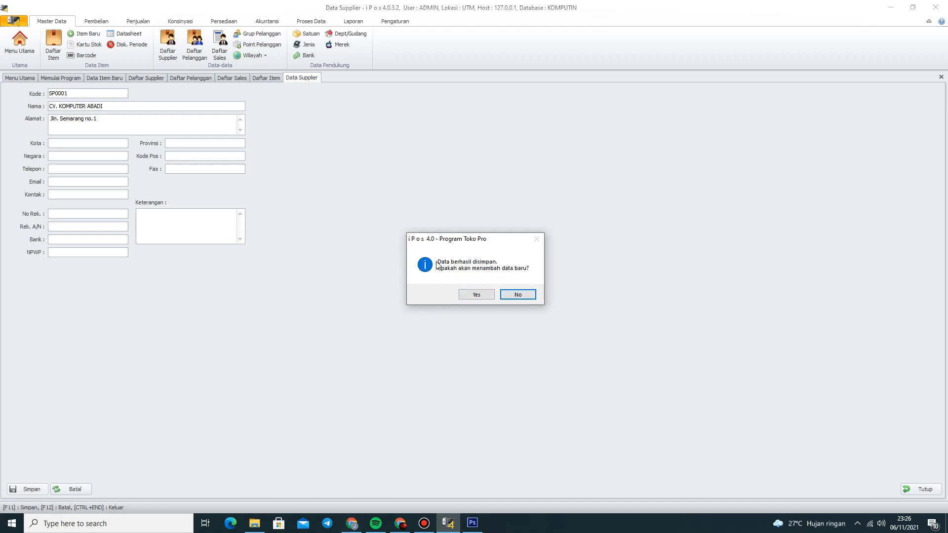
left_click(527, 296)
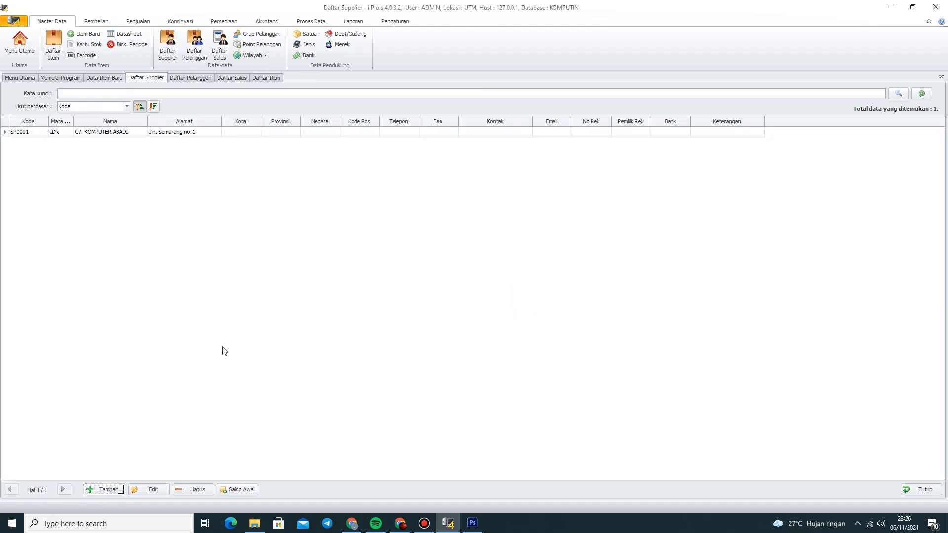
Start a second supplier entry with code SP0002
left_click(62, 133)
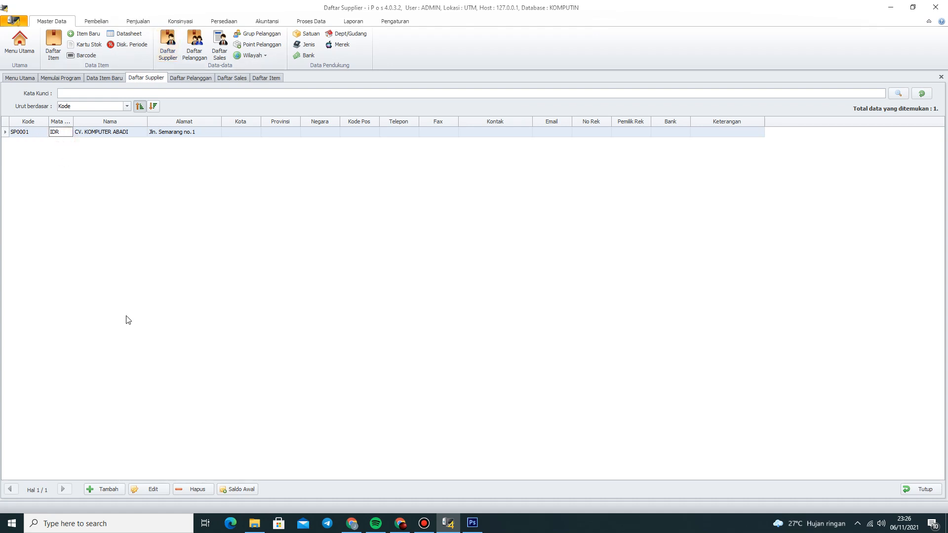
left_click(96, 132)
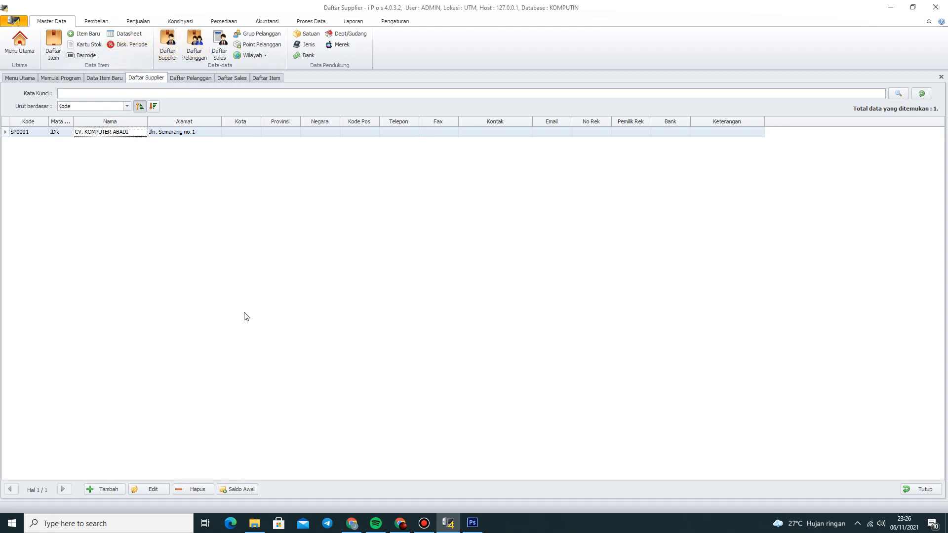
left_click(105, 490)
left_click(73, 94)
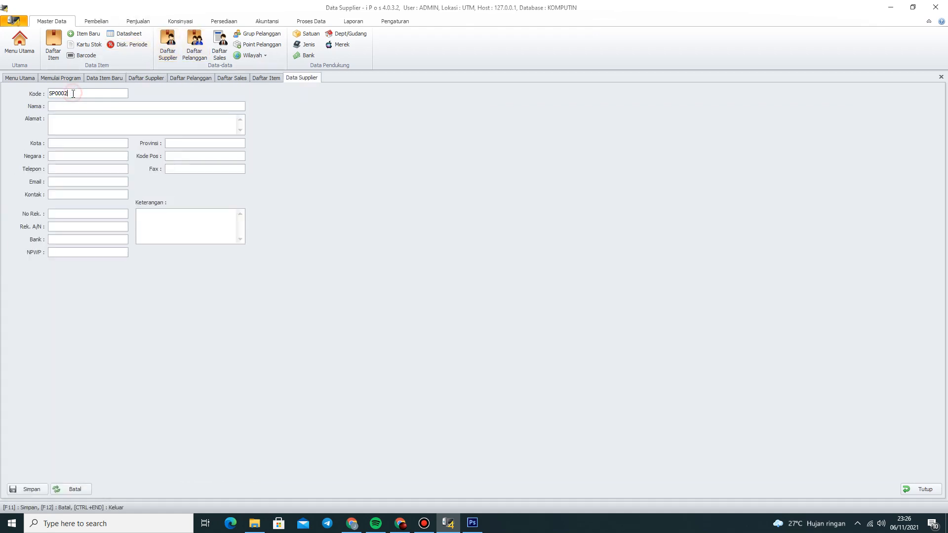
left_click_drag(73, 94, 12, 114)
left_click(93, 106)
Cancel the SP0002 entry, close the supplier form, and open Daftar Pelanggan
left_click(75, 489)
left_click(922, 489)
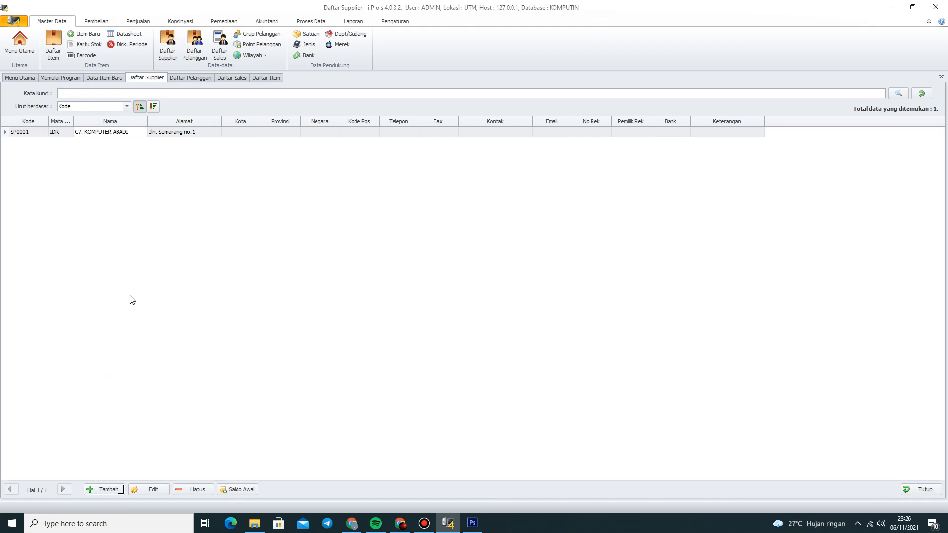
left_click(193, 57)
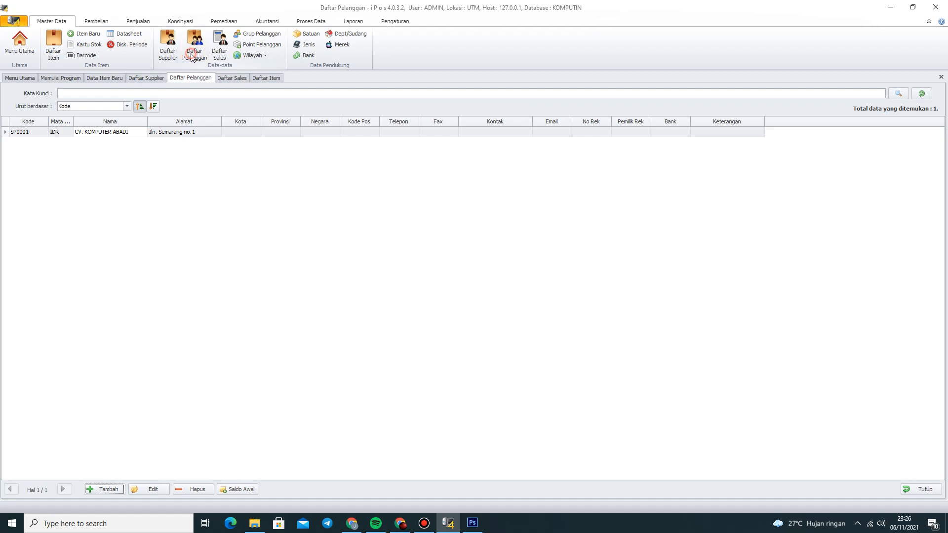
From Daftar Pelanggan, with the UMUM row selected, open a new Data Pelanggan form
left_click(351, 340)
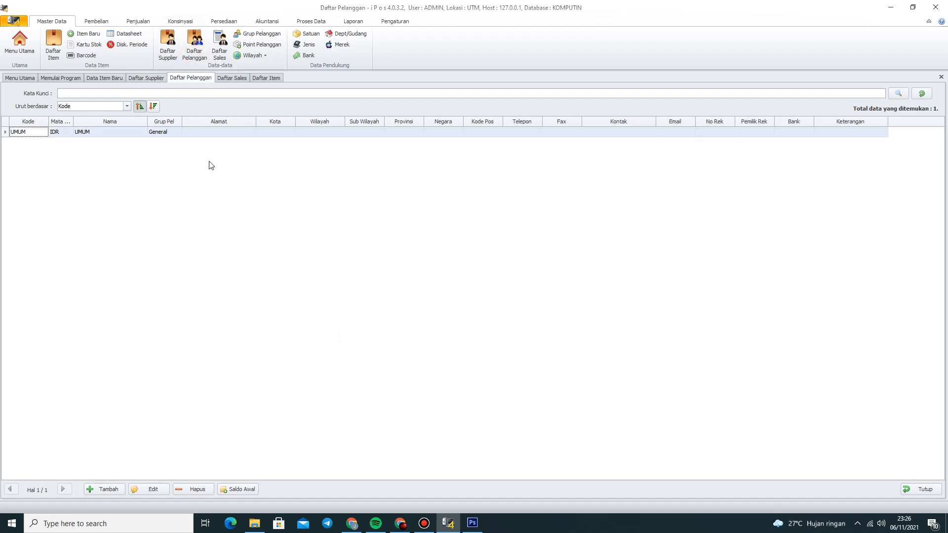
left_click(202, 139)
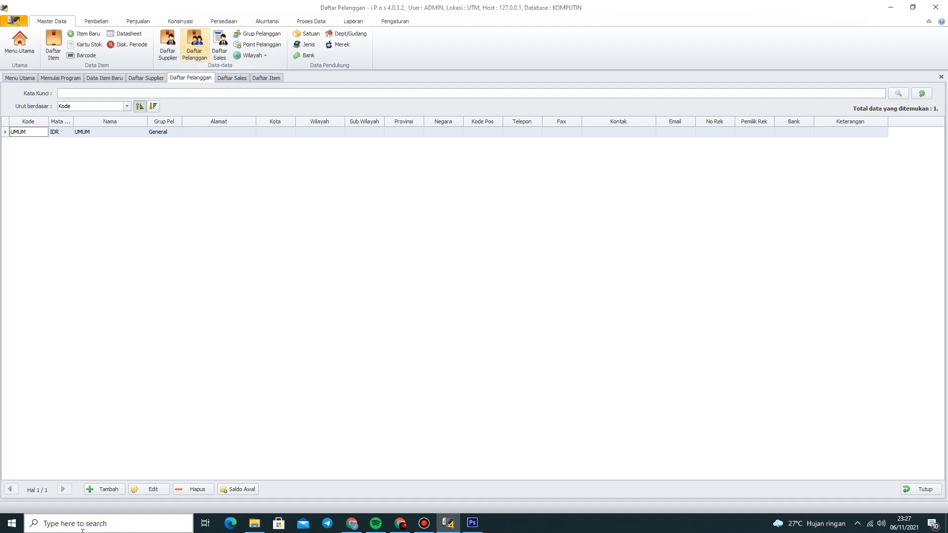
left_click(116, 491)
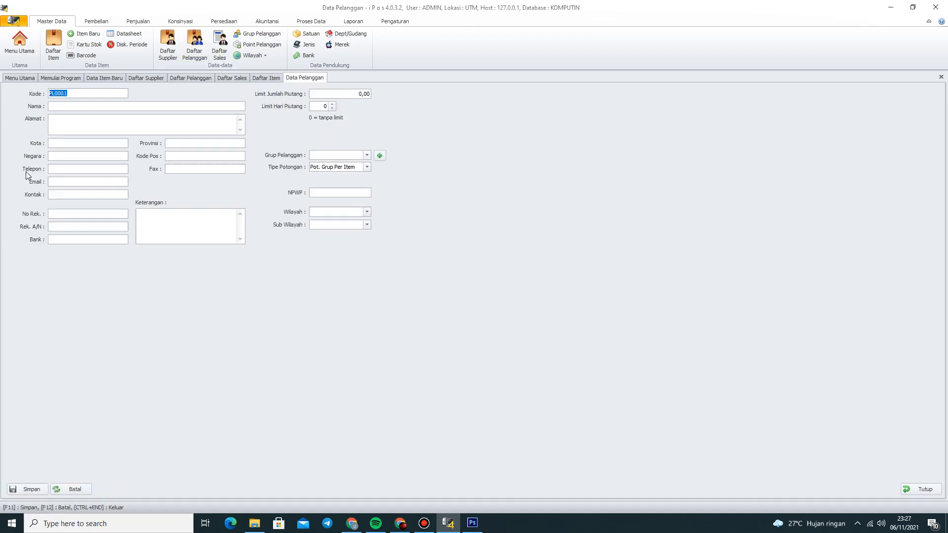
left_click(55, 106)
left_click_drag(68, 94, 42, 94)
left_click(59, 108)
left_click(176, 107)
type("CAHAYA CANTIKA")
left_click(172, 124)
Leave Grup Pelanggan empty with discount type Pot. Grup Per Item, and bring up Daftar Item
left_click(356, 155)
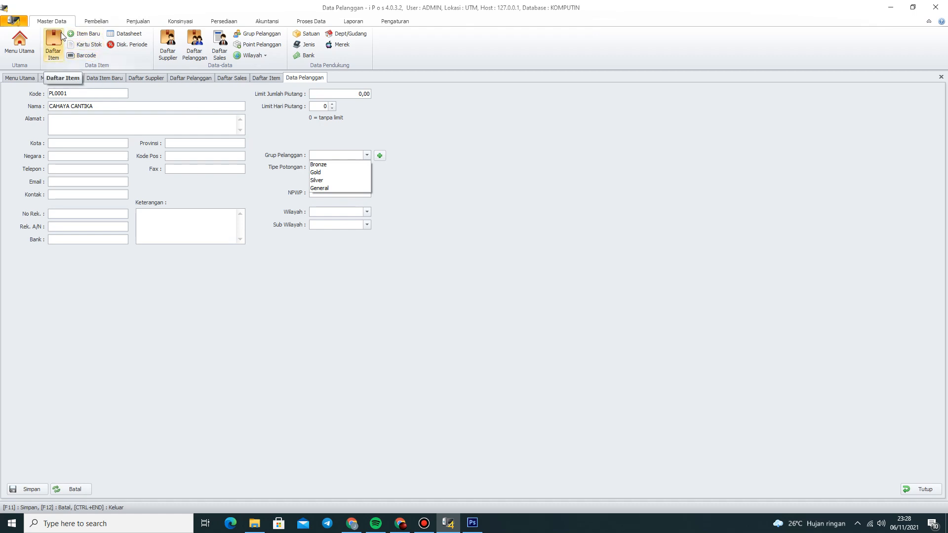
left_click(425, 133)
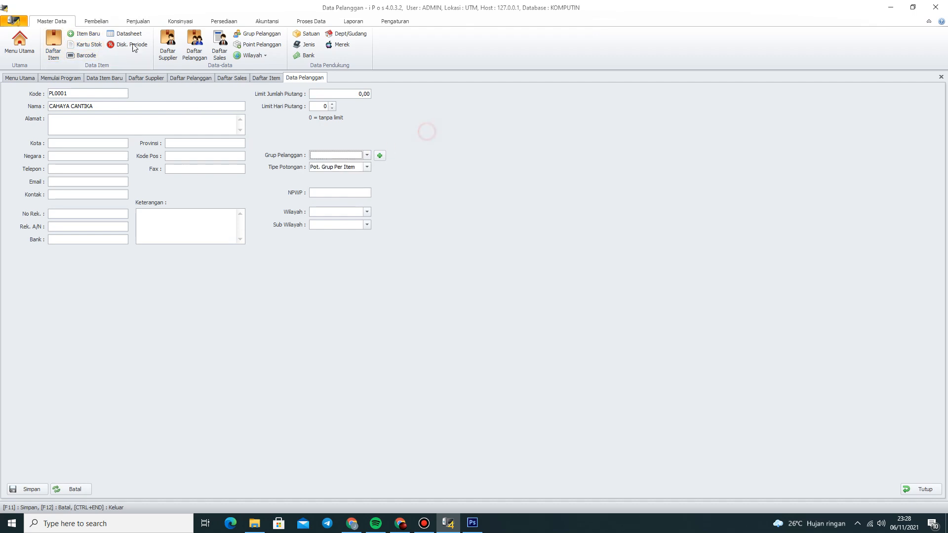
left_click(54, 42)
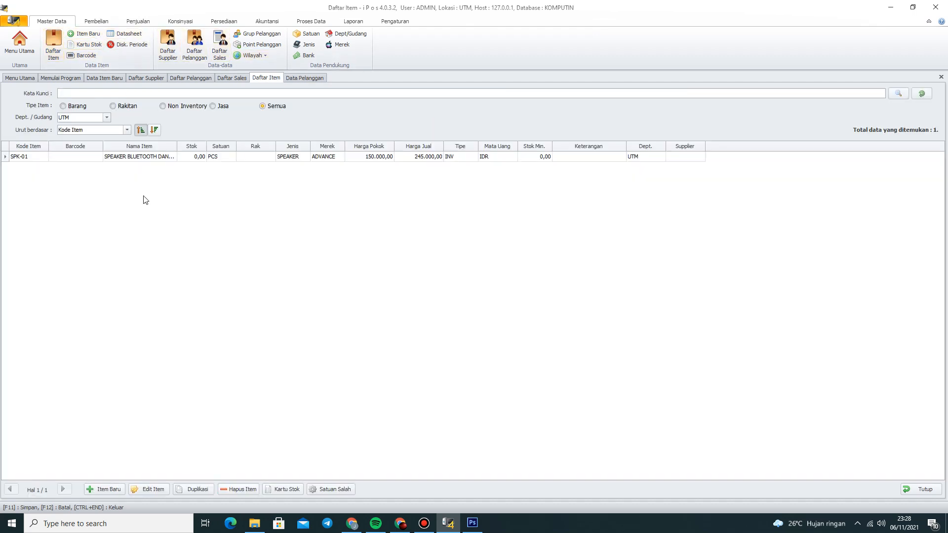
Open an item form from SPK-01, browse its pages, and reach the Potongan Harga Jual customer-group grid
left_click(123, 159)
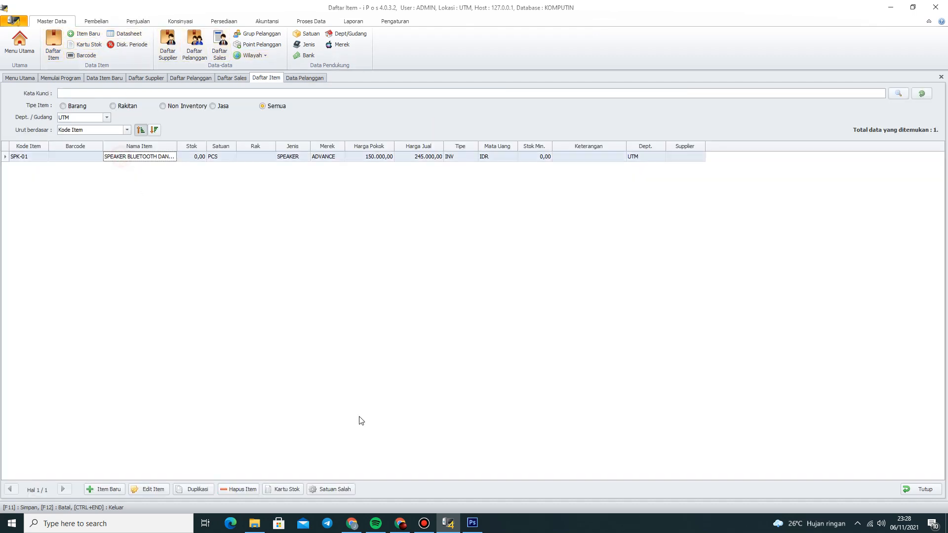
left_click(150, 490)
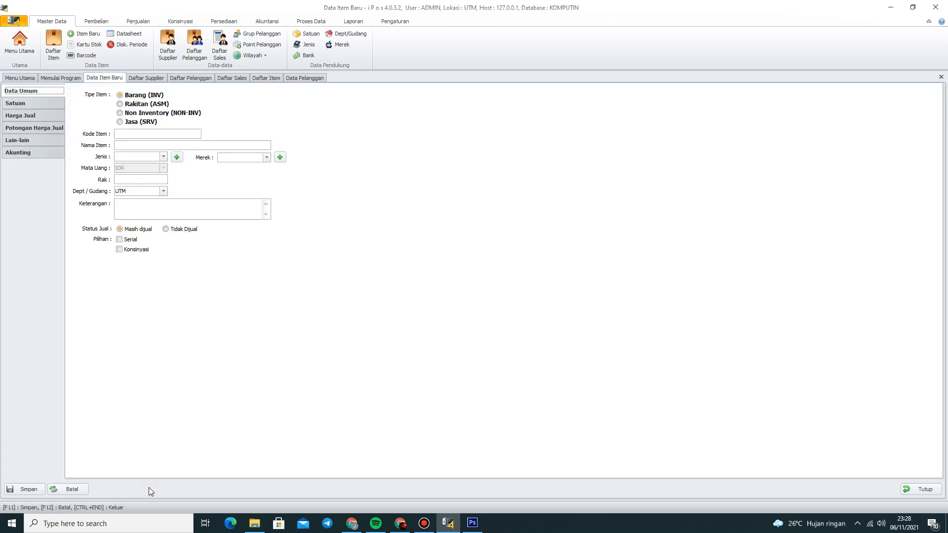
left_click(20, 140)
left_click(23, 128)
left_click(24, 120)
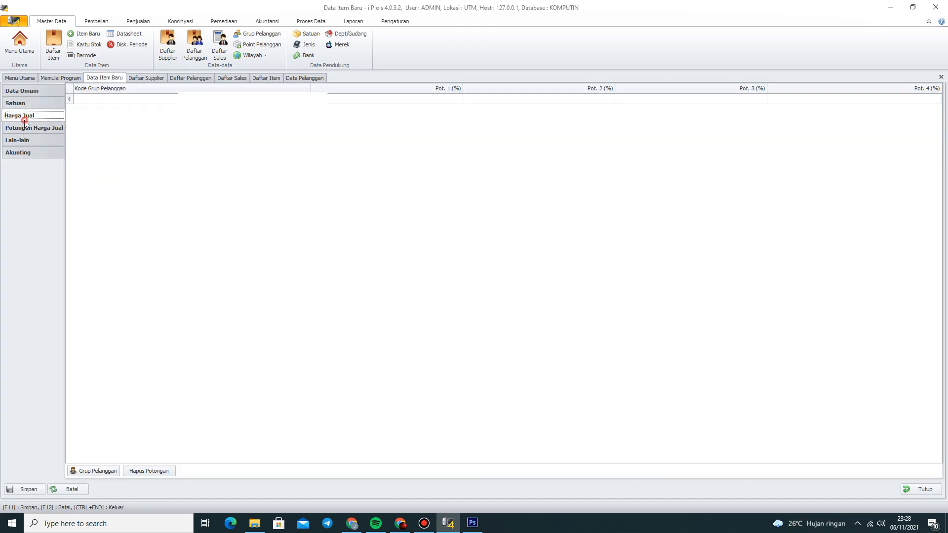
left_click(26, 128)
left_click(27, 141)
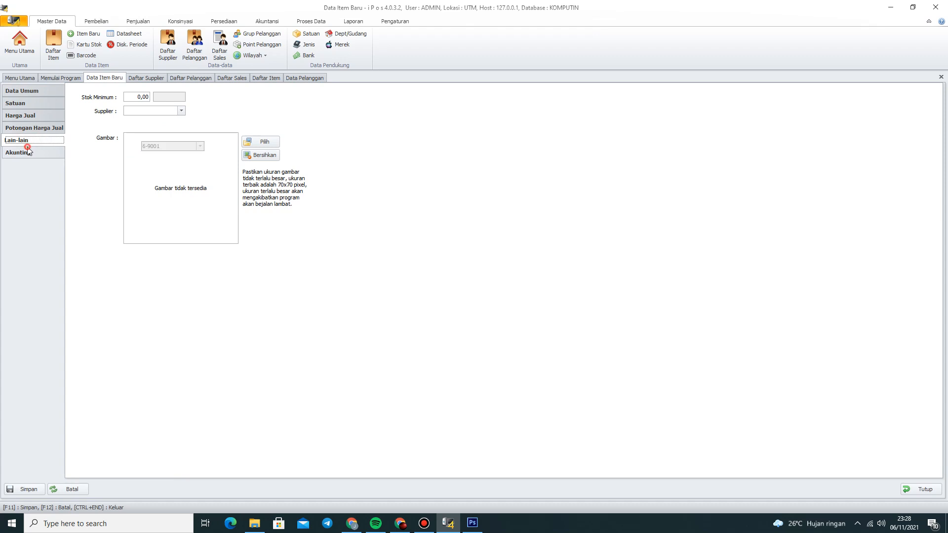
left_click(28, 151)
left_click(28, 117)
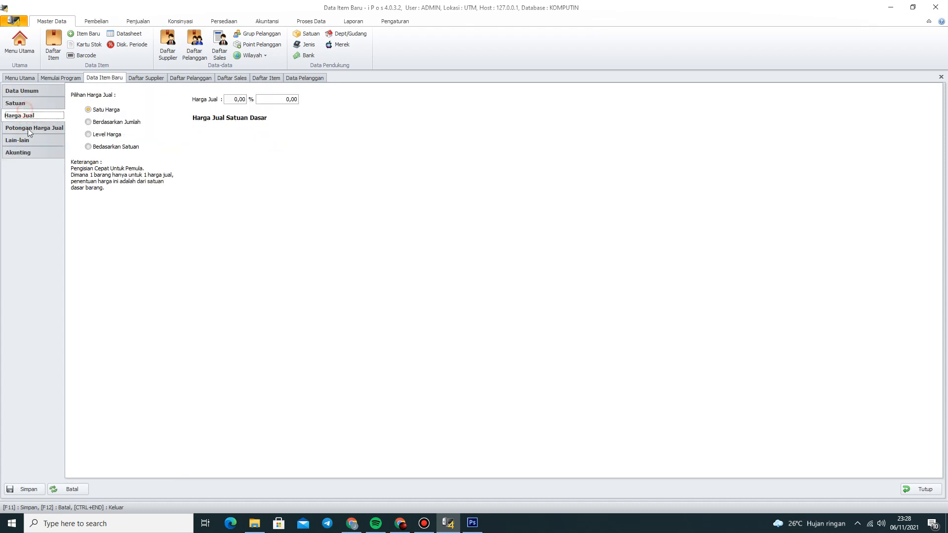
left_click(28, 131)
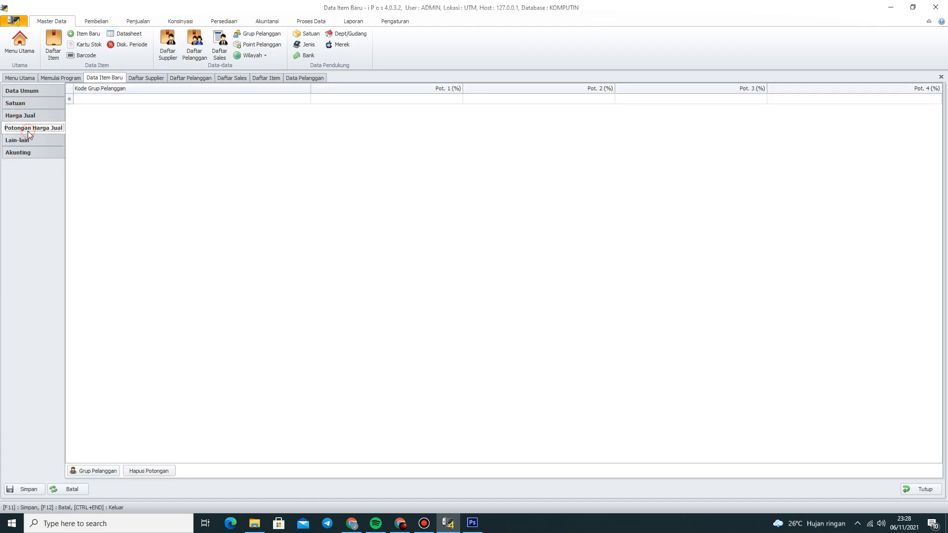
left_click(155, 100)
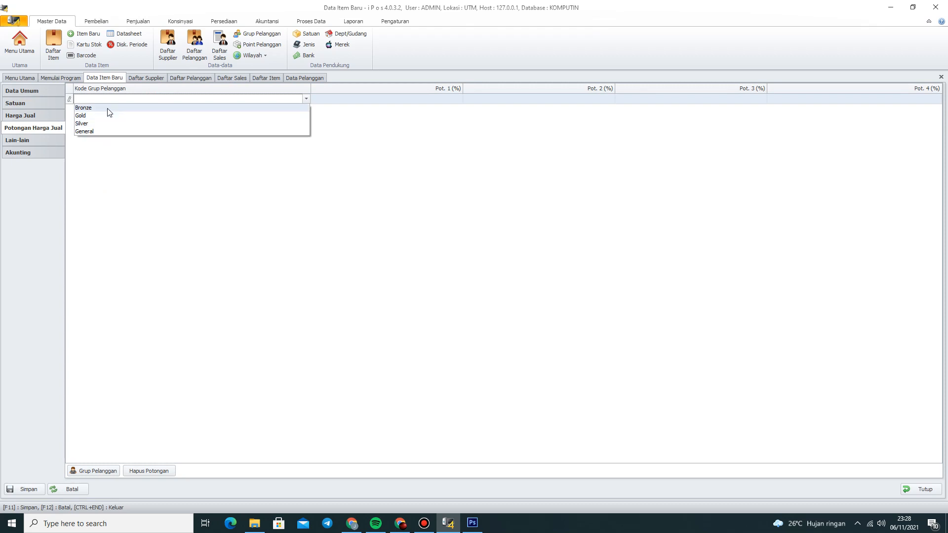
Set the new discount row's customer group to Silver
left_click(94, 131)
left_click(146, 102)
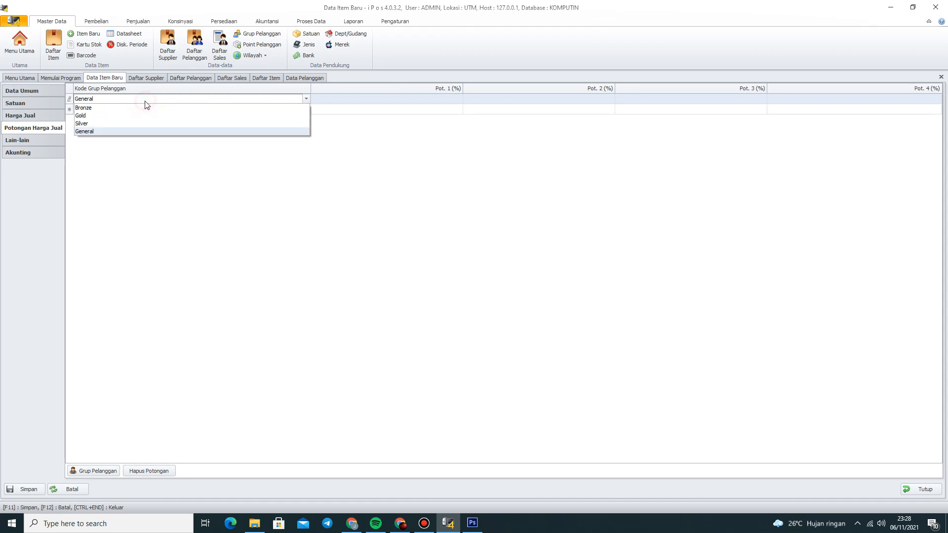
left_click(131, 124)
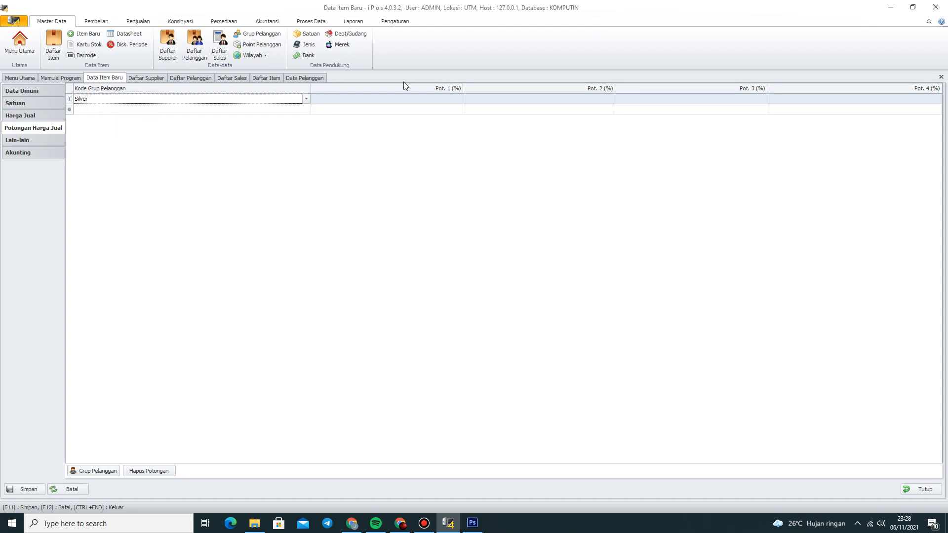
Enter 5% in Pot. 1 and try saving, dismissing the missing item code message
left_click(412, 95)
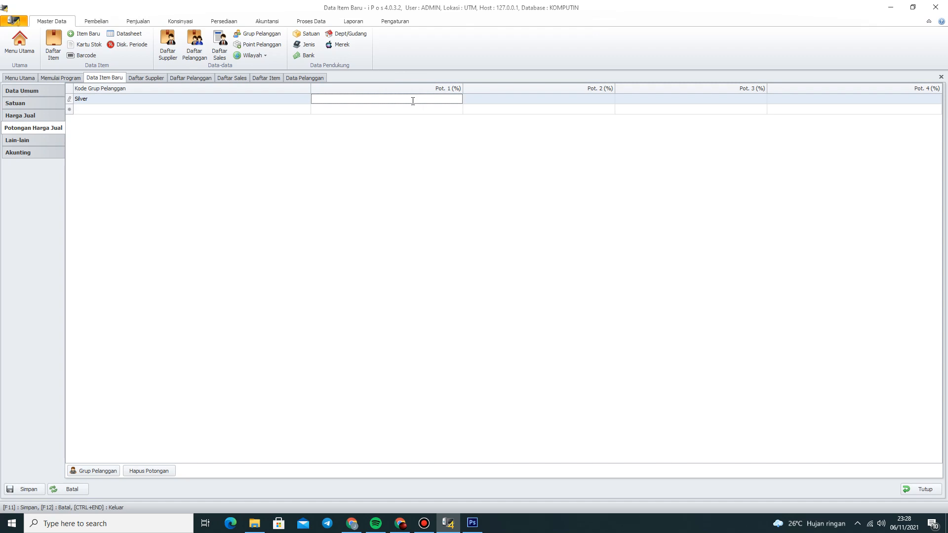
type("100")
left_click(423, 98)
type("5")
key("Return")
left_click(19, 490)
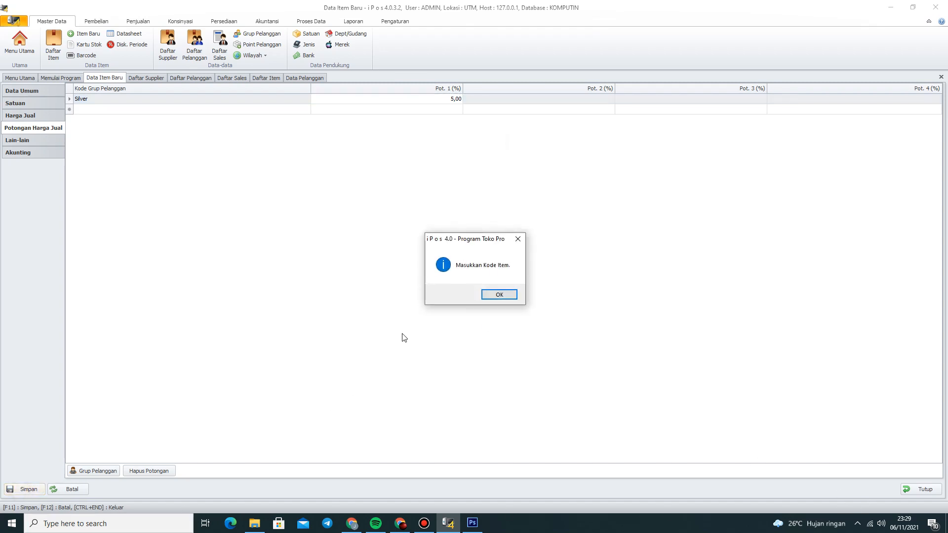
left_click(500, 295)
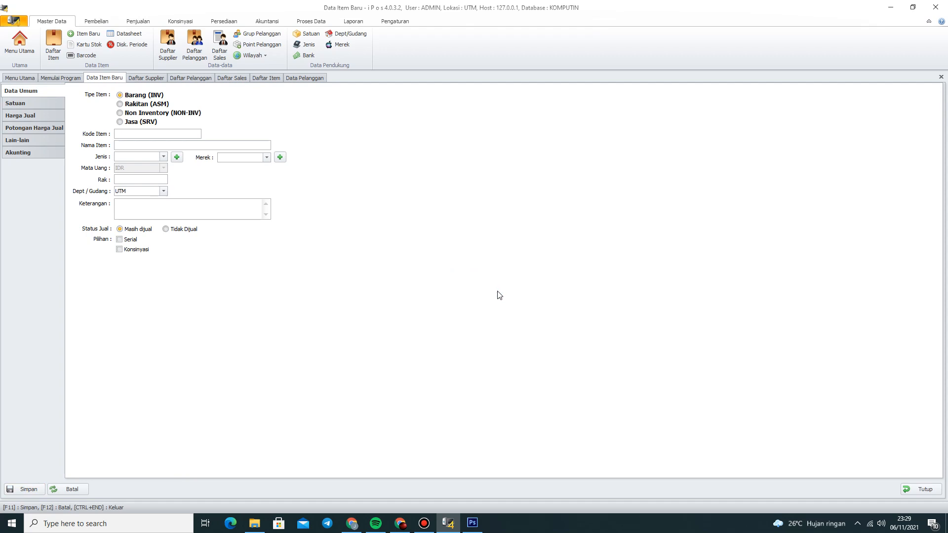
Discard the unfinished item form and open item SPK-01 for editing
left_click(921, 490)
left_click(502, 295)
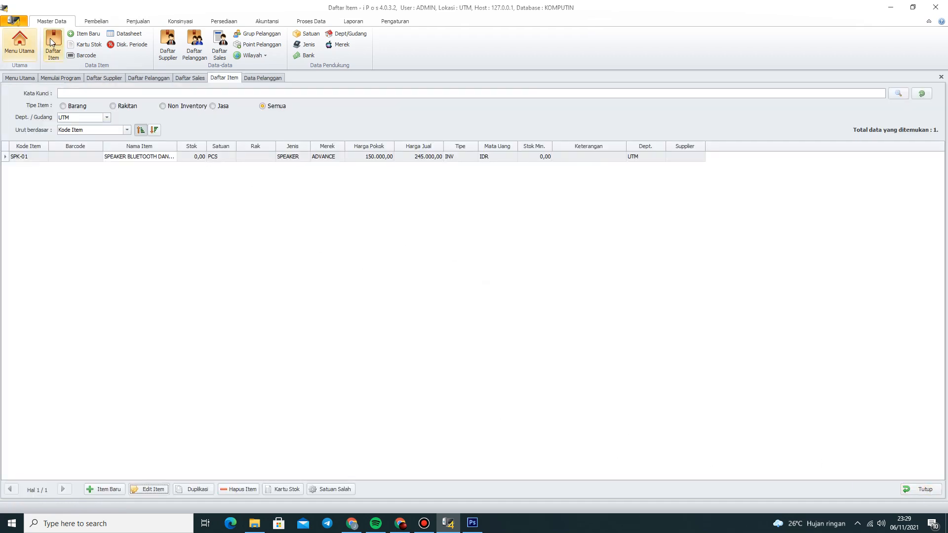
left_click(107, 159)
left_click(149, 489)
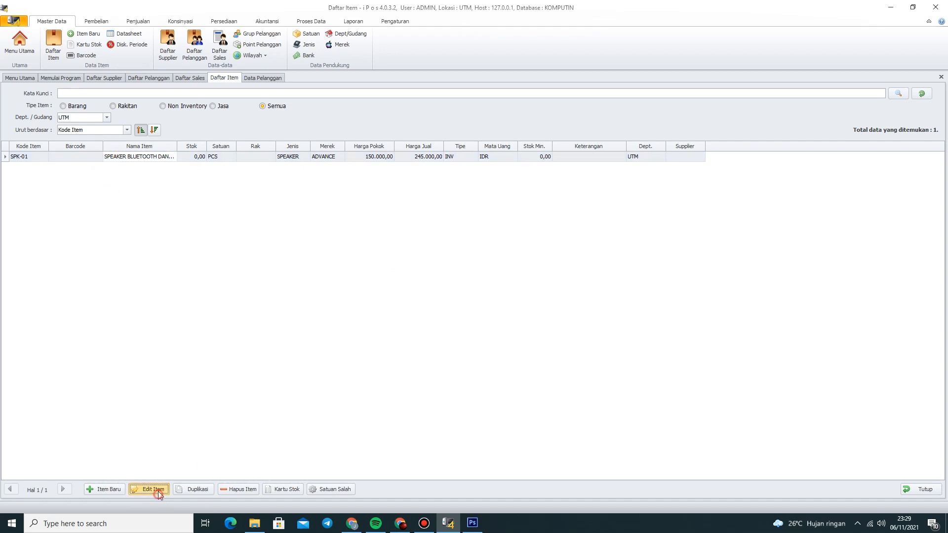
Give SPK-01 a 5% Silver-group selling-price discount, save it, and close the form
left_click(28, 127)
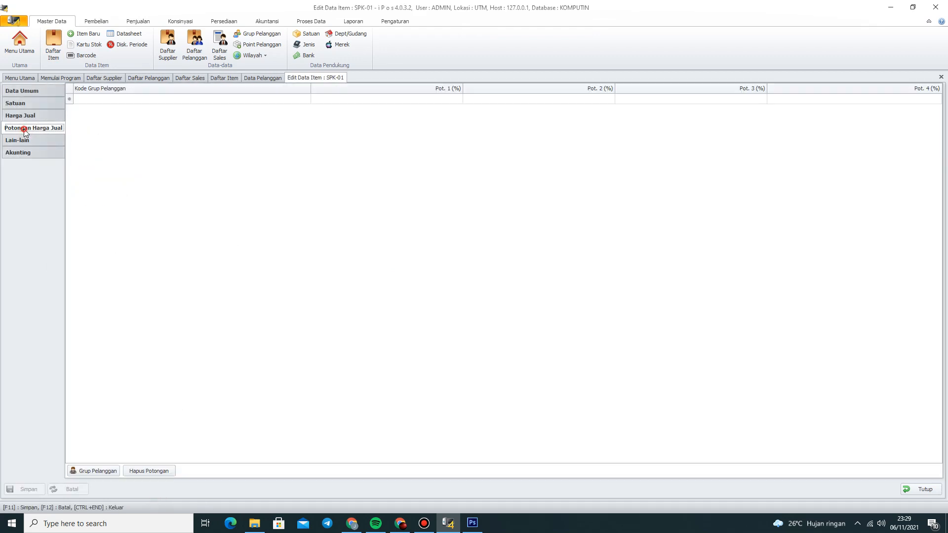
left_click(112, 100)
left_click(115, 124)
left_click(410, 99)
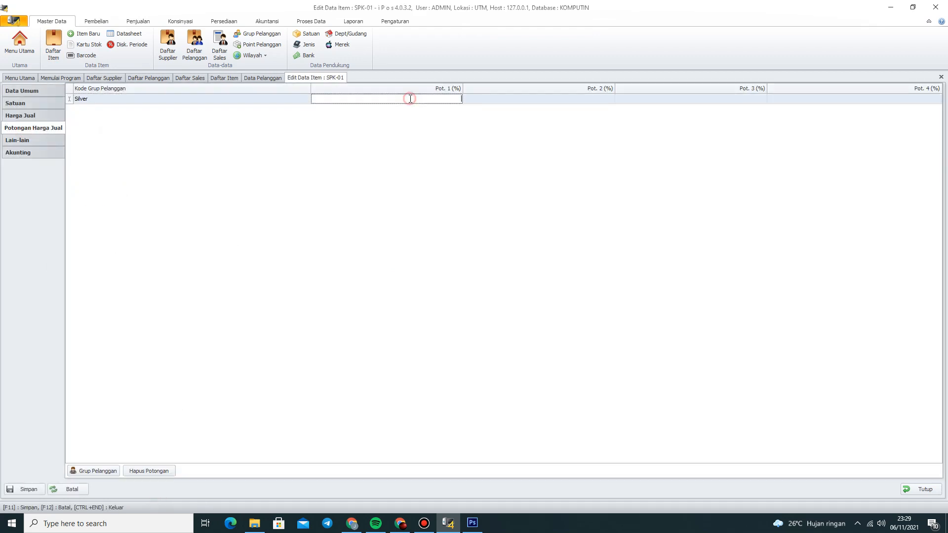
type("5")
left_click(310, 271)
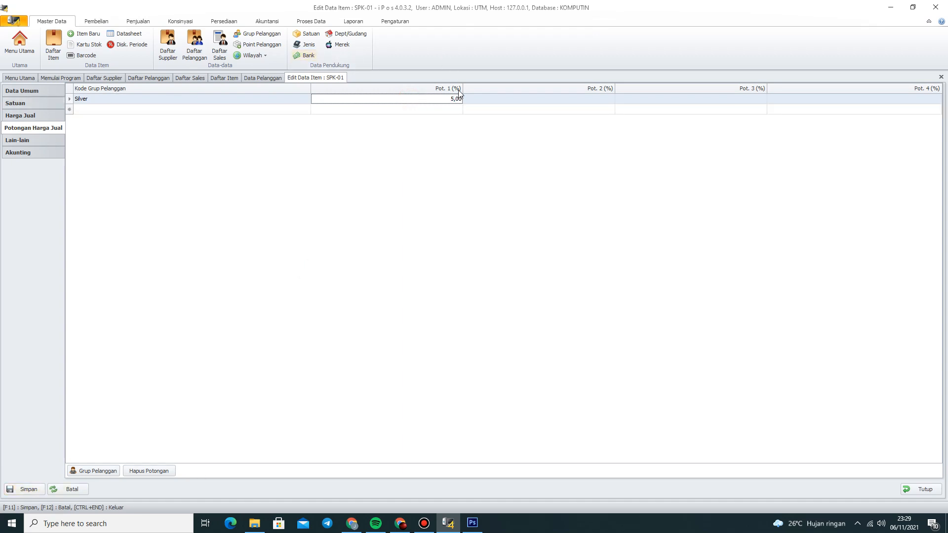
left_click(25, 489)
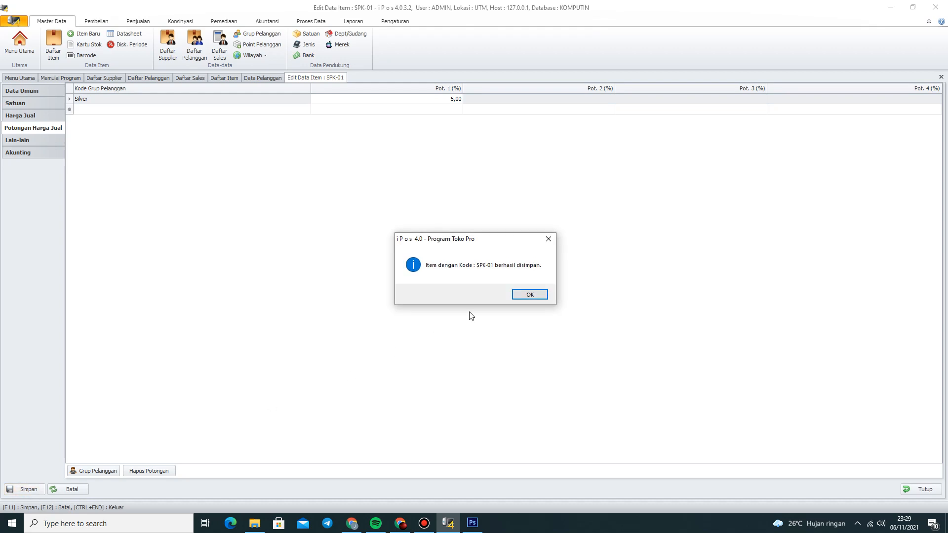
left_click(529, 294)
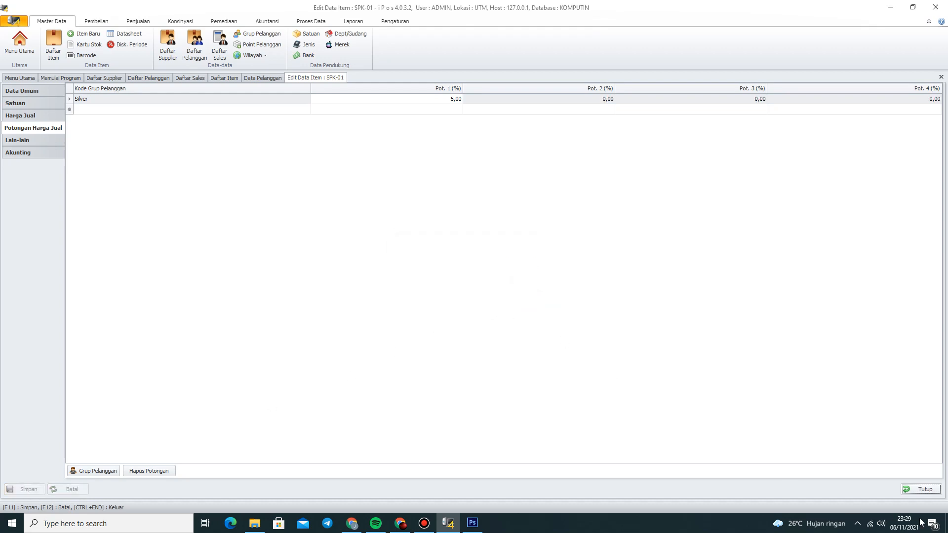
left_click(914, 489)
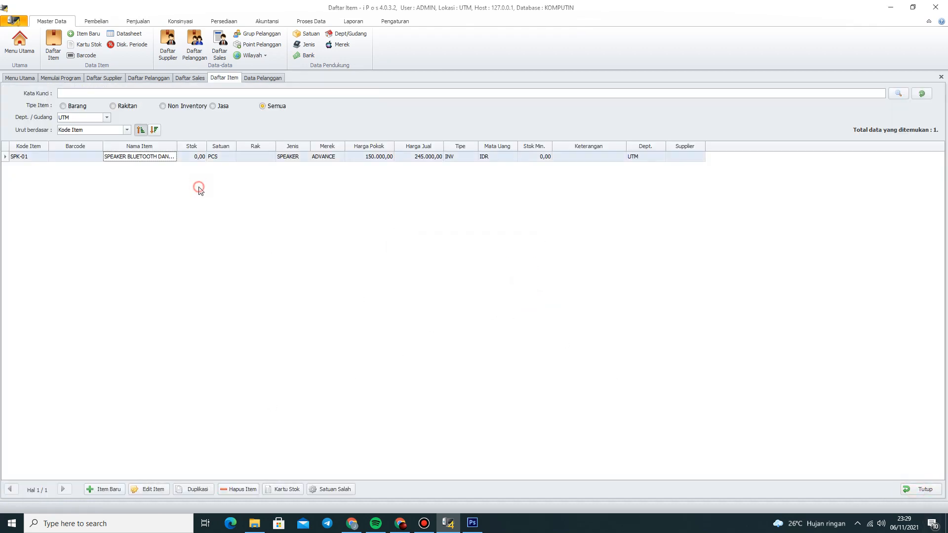
Check the customer group options and SPK-01's selling price in the item list
left_click(255, 79)
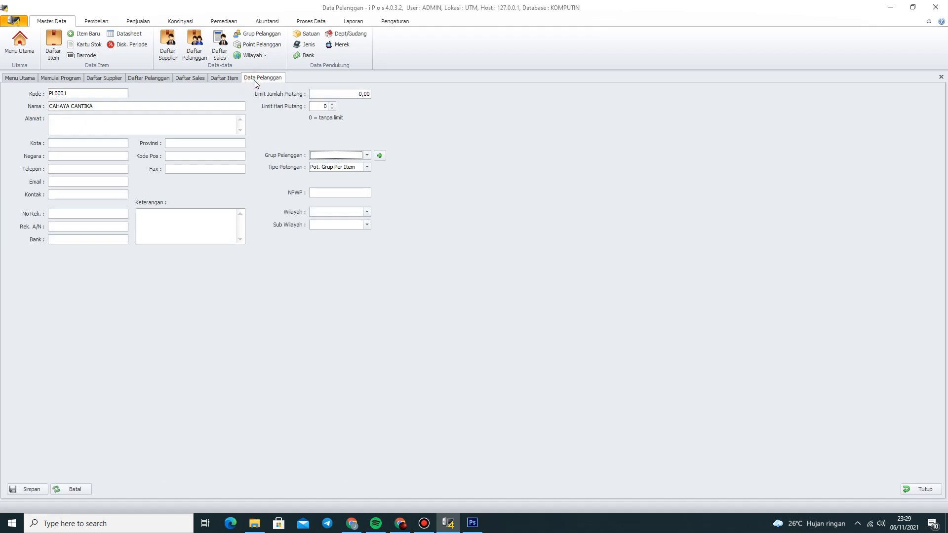
left_click(339, 157)
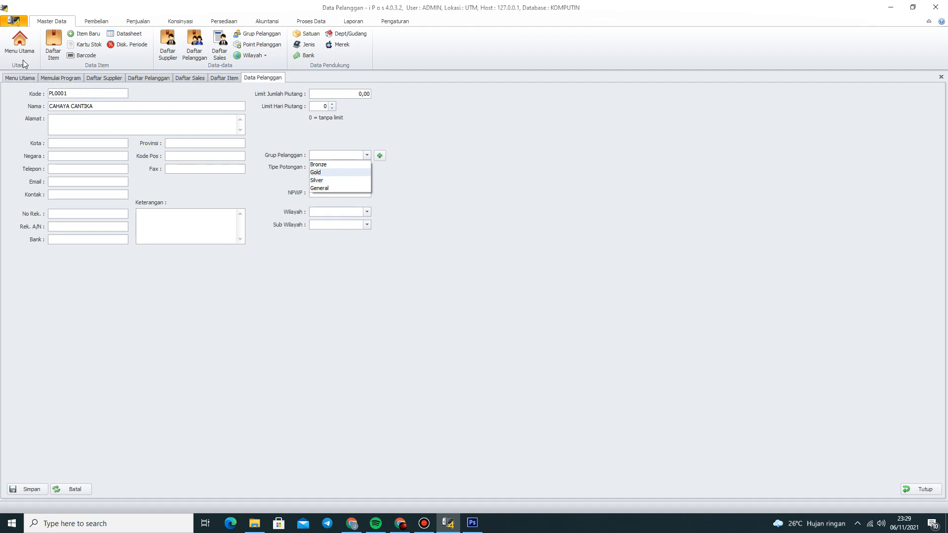
left_click(56, 36)
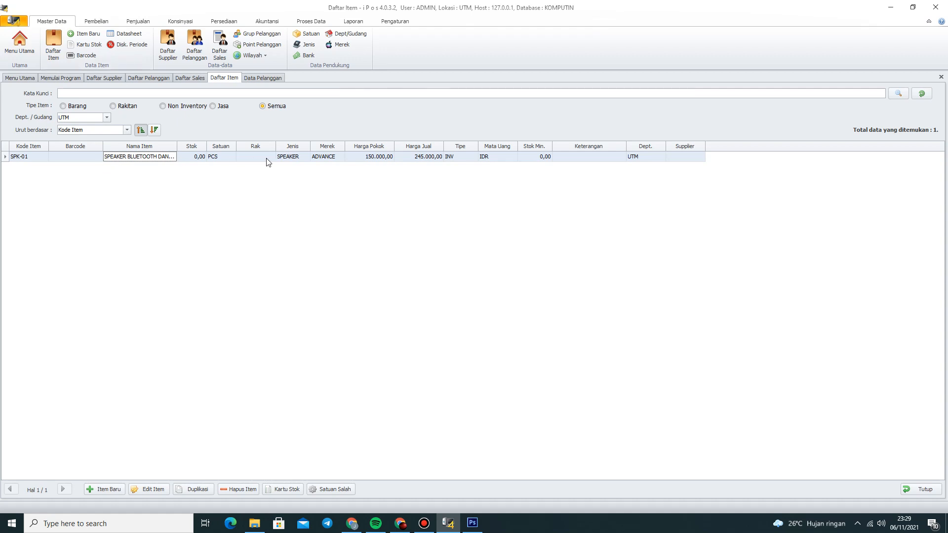
left_click(425, 158)
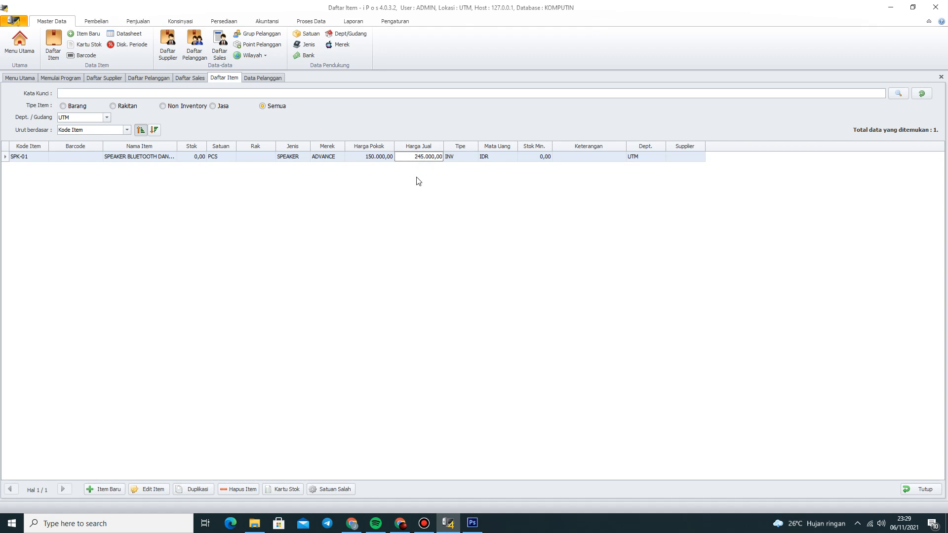
left_click(262, 78)
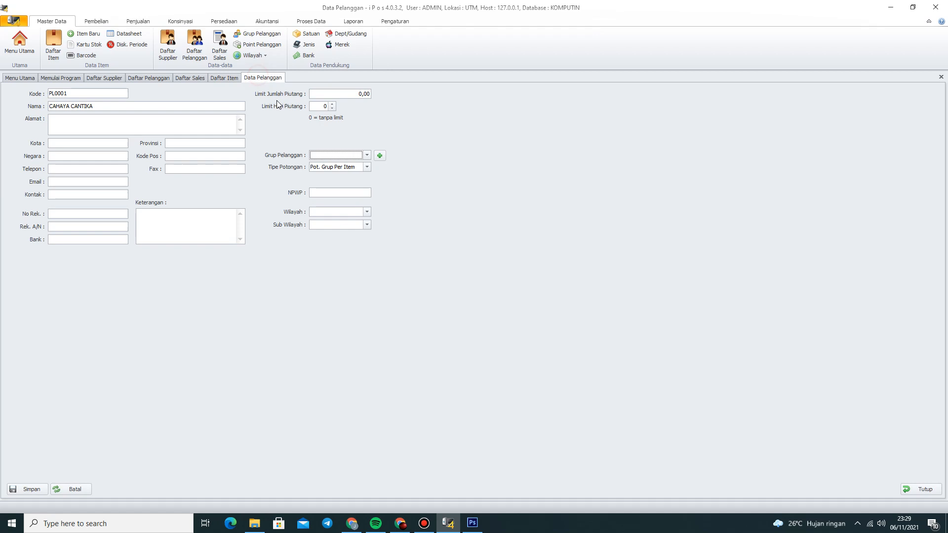
left_click(324, 155)
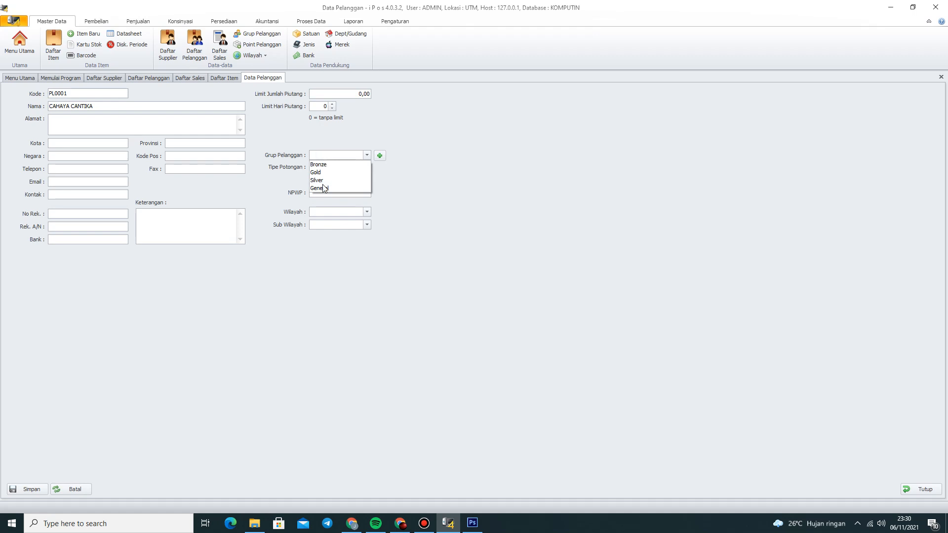
left_click(319, 138)
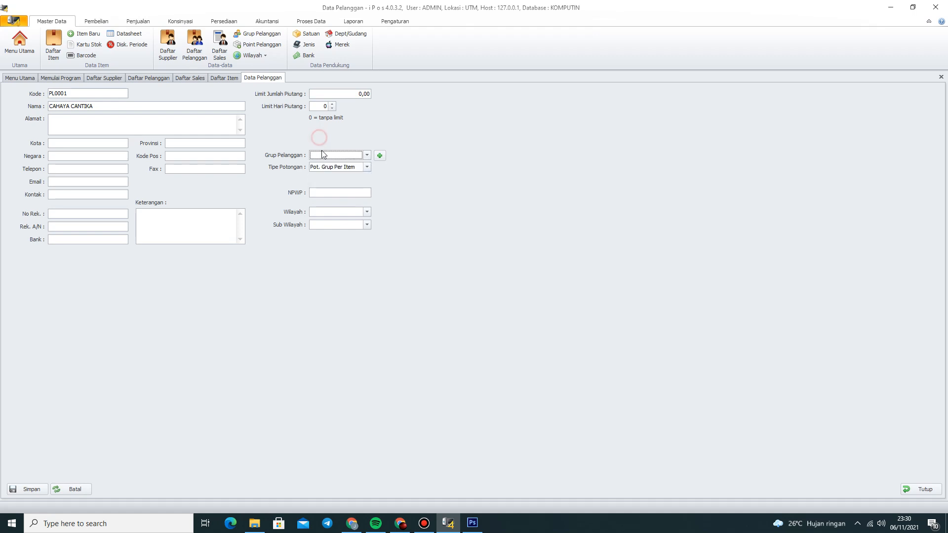
left_click(313, 155)
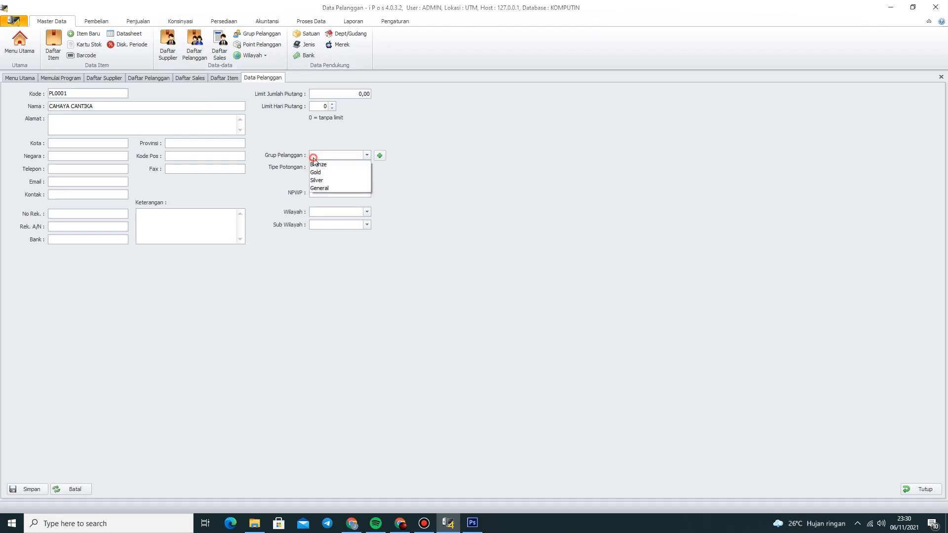
left_click(319, 181)
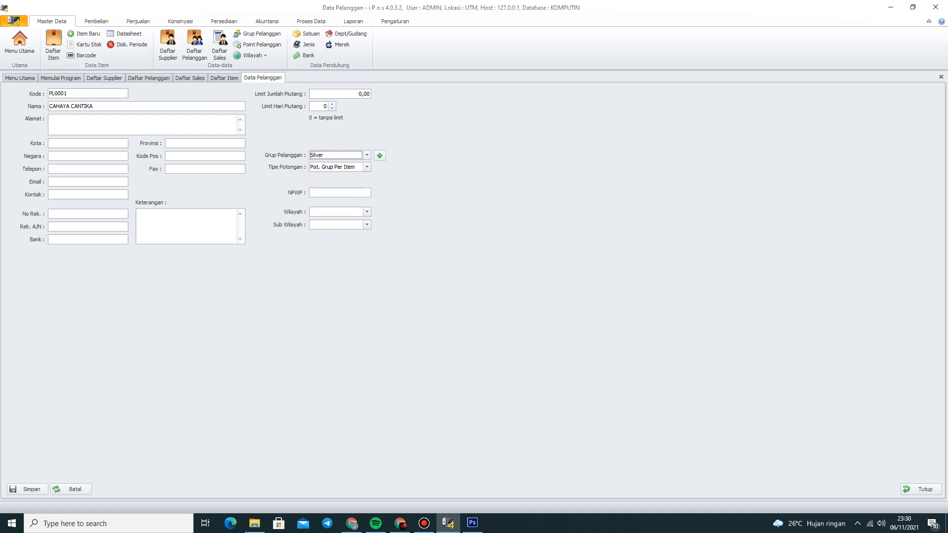
left_click(15, 492)
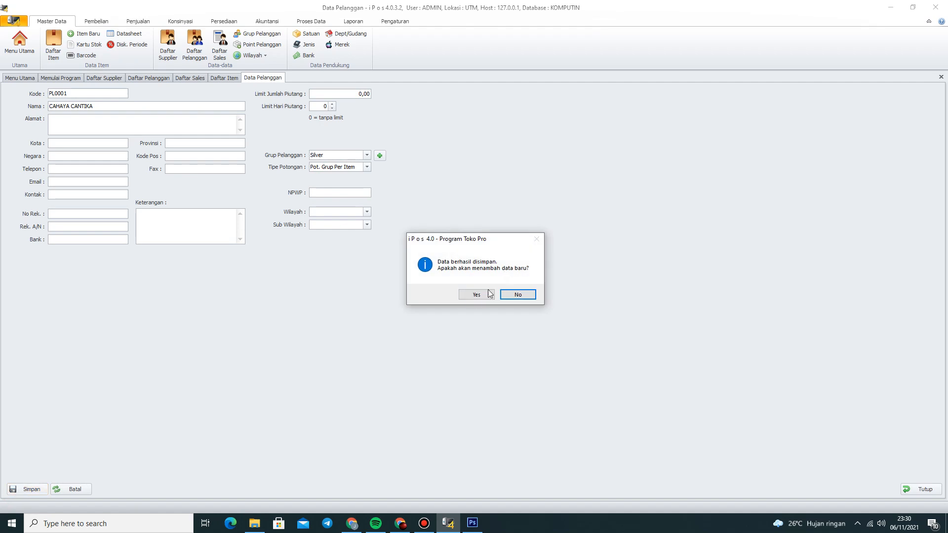
left_click(528, 295)
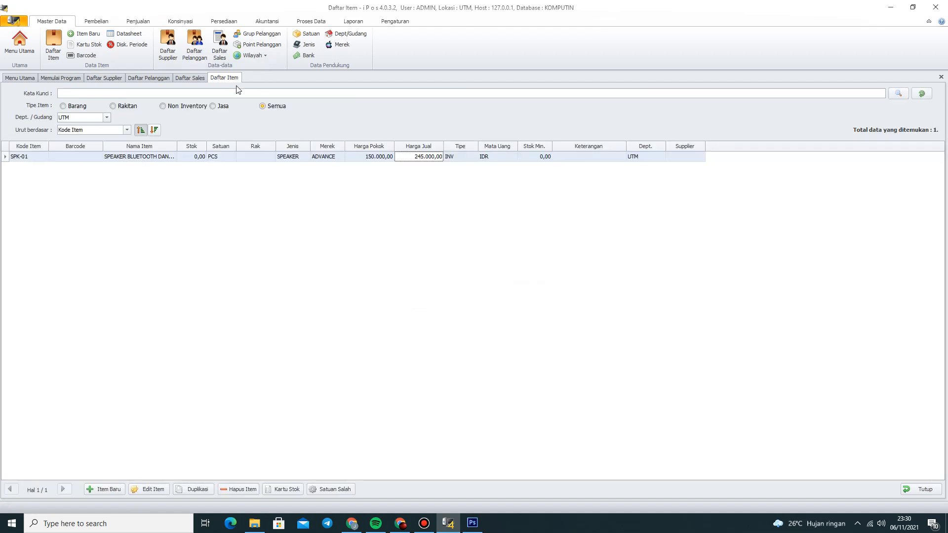
Review PL0001 (Silver) and UMUM (General) in Daftar Pelanggan, then show the empty Daftar Sales
left_click(200, 47)
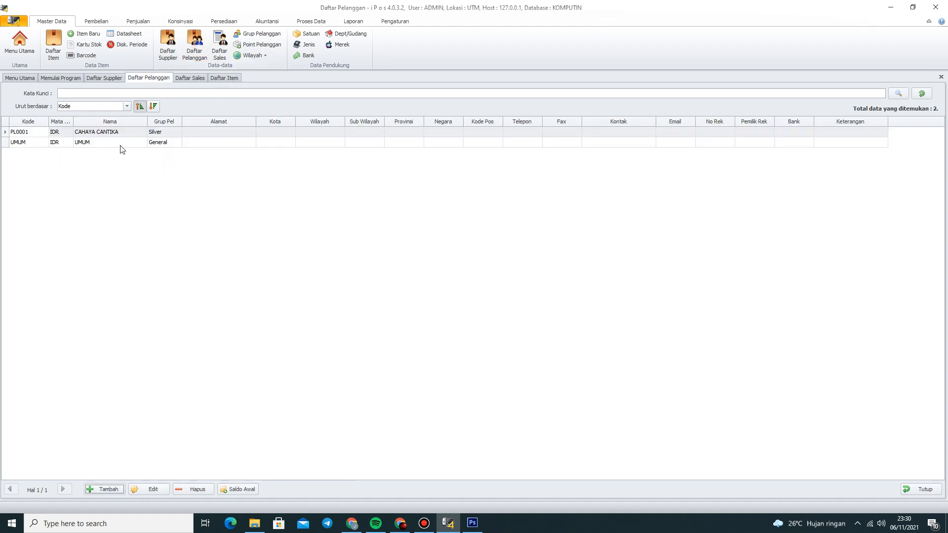
left_click(111, 132)
left_click(56, 144)
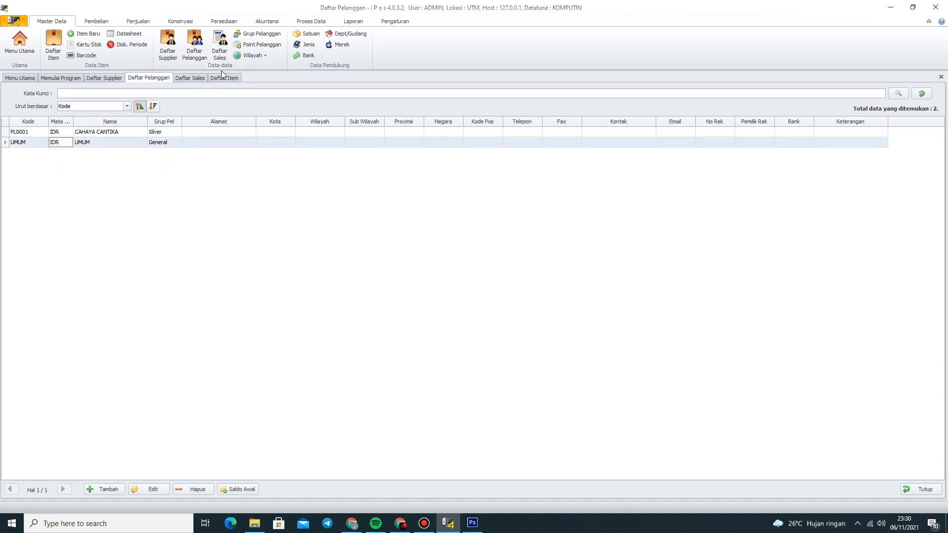
left_click_drag(221, 78, 111, 79)
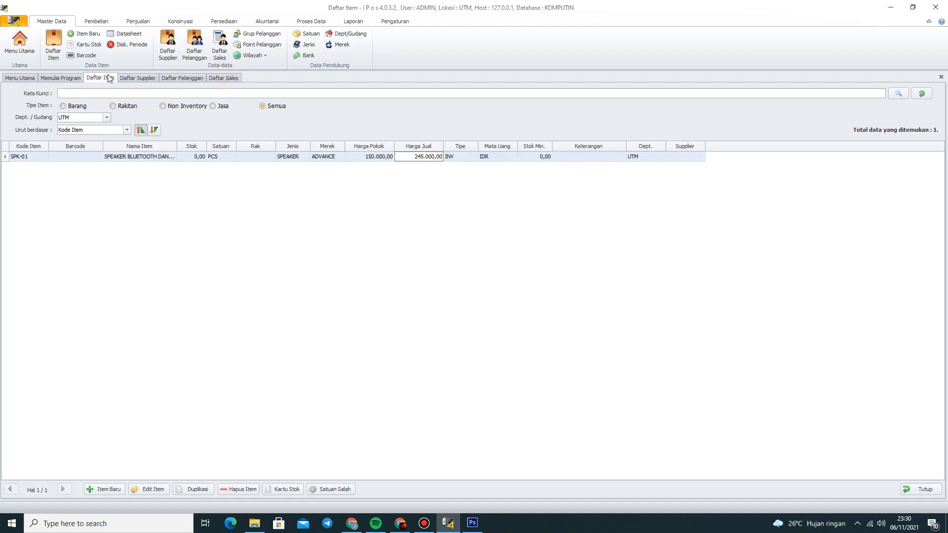
left_click(177, 79)
left_click(223, 79)
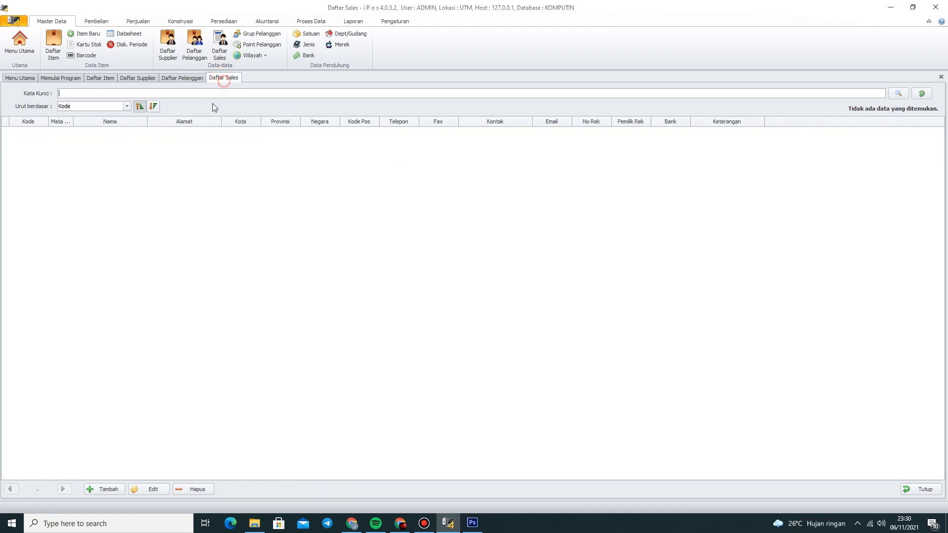
left_click(180, 78)
left_click(76, 142)
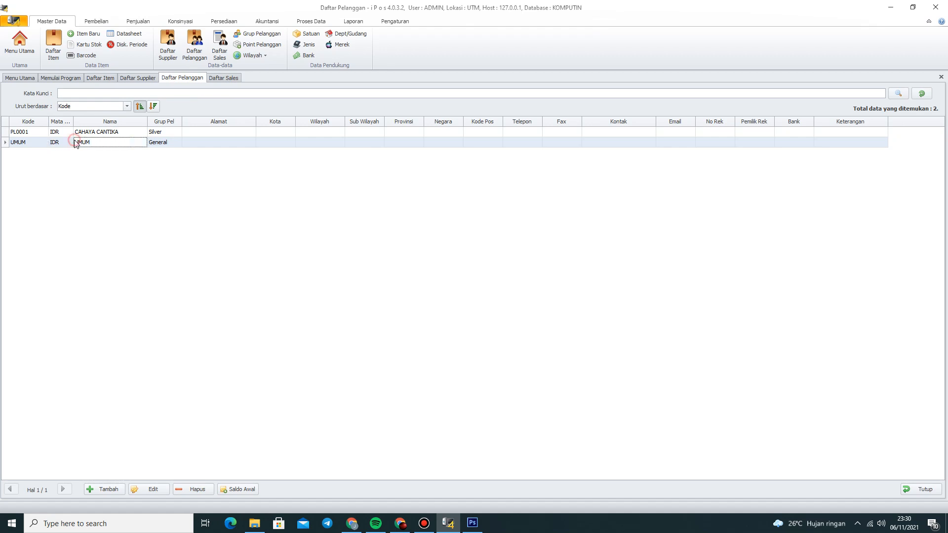
left_click(90, 134)
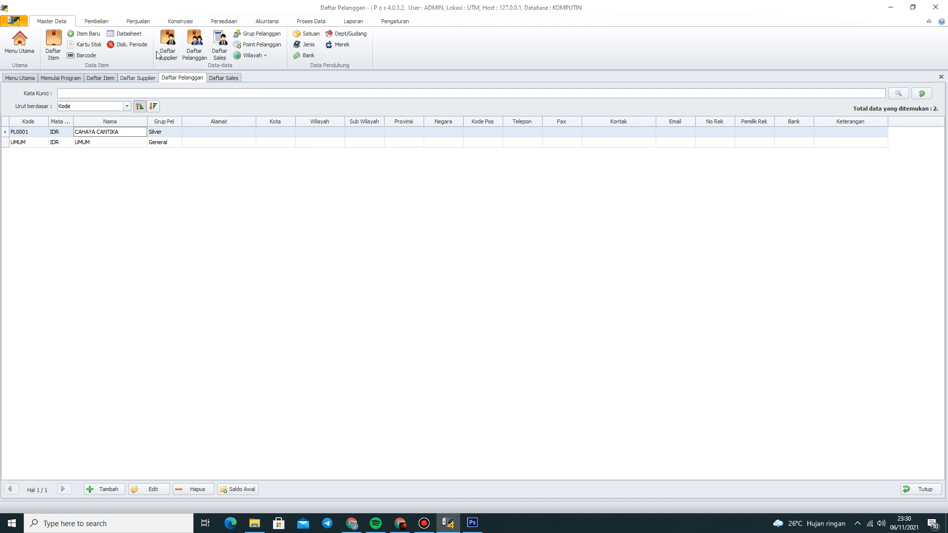
left_click(222, 79)
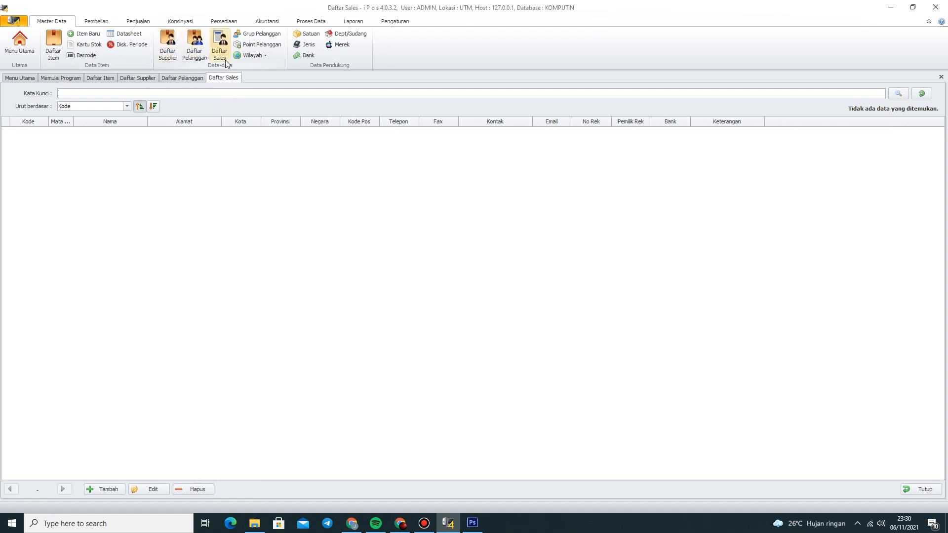
Add salesperson SL0001 with its name, save it, and decline adding another
left_click(105, 489)
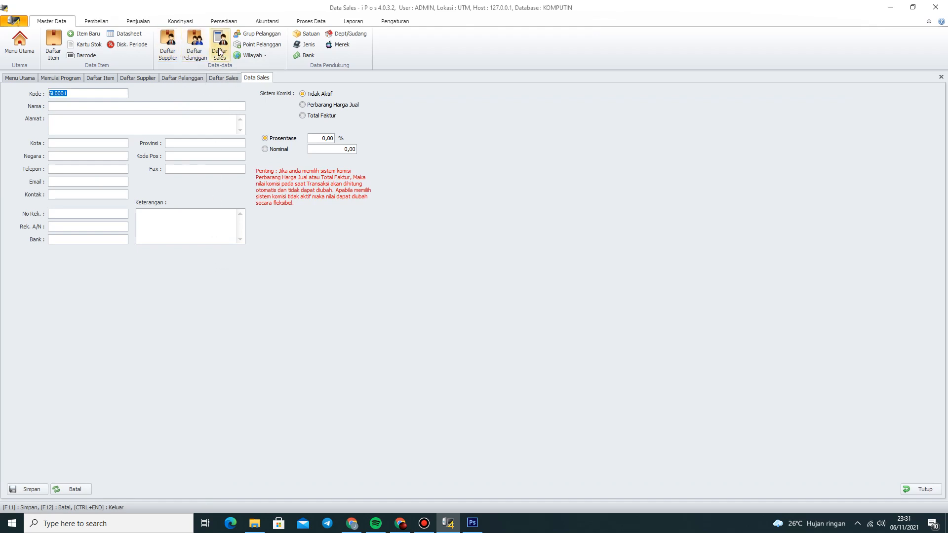
left_click(211, 105)
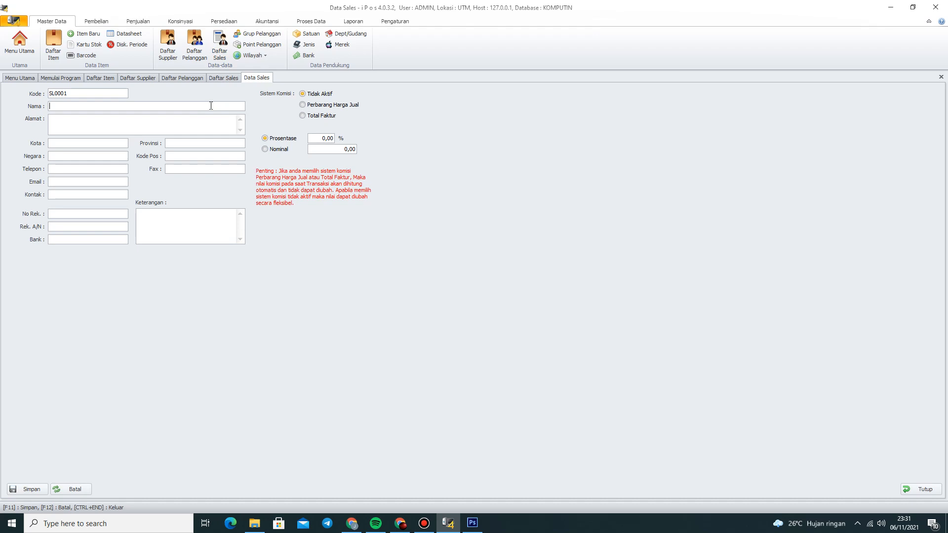
left_click(211, 105)
left_click(166, 107)
left_click(22, 489)
left_click(519, 294)
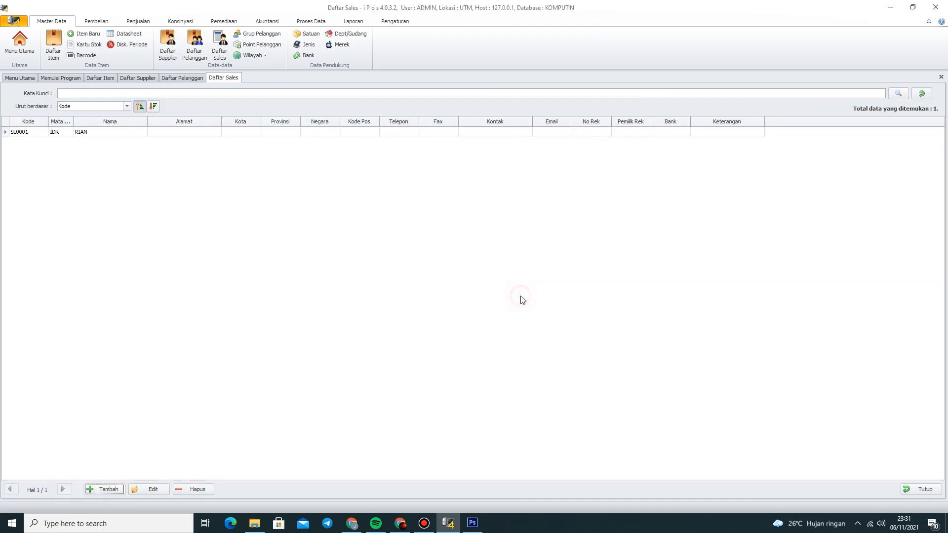
left_click(506, 313)
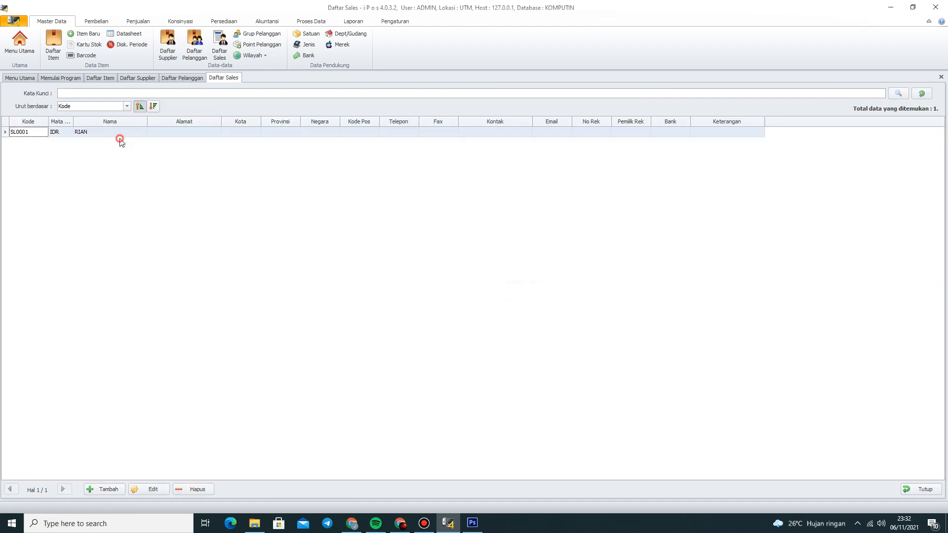
left_click(193, 79)
Cycle through the supplier, customer and salesperson lists, then show the Penjualan ribbon commands
left_click(143, 78)
left_click(165, 79)
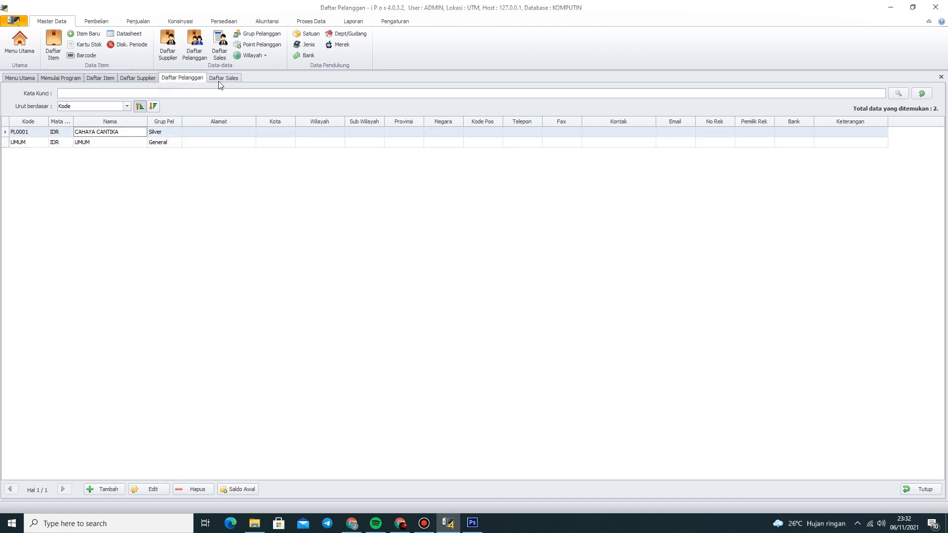
left_click(218, 79)
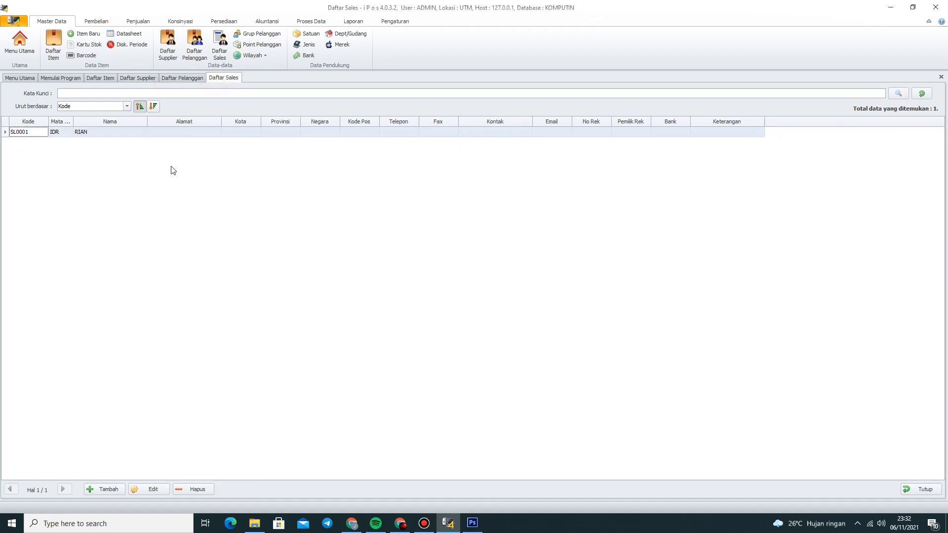
left_click(140, 79)
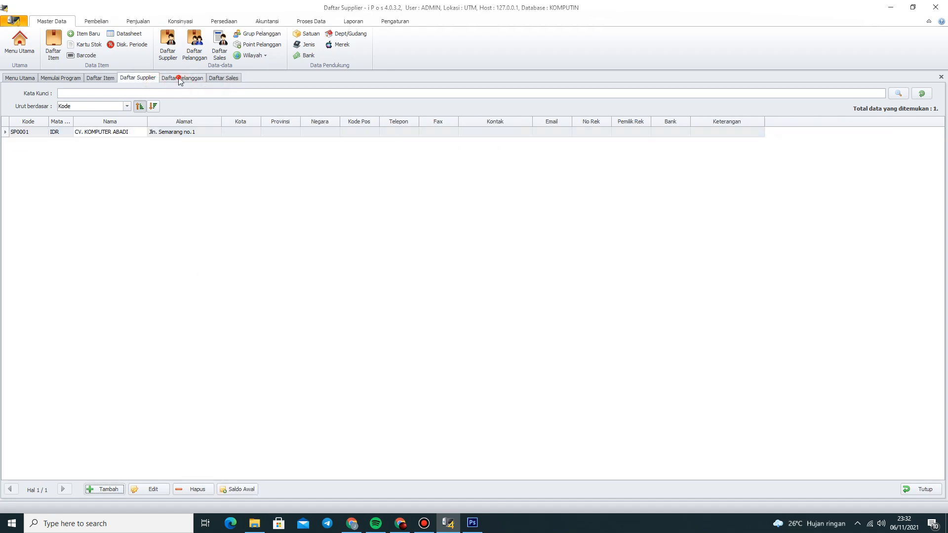
left_click(180, 79)
left_click(222, 78)
left_click(178, 79)
left_click(138, 78)
left_click(182, 78)
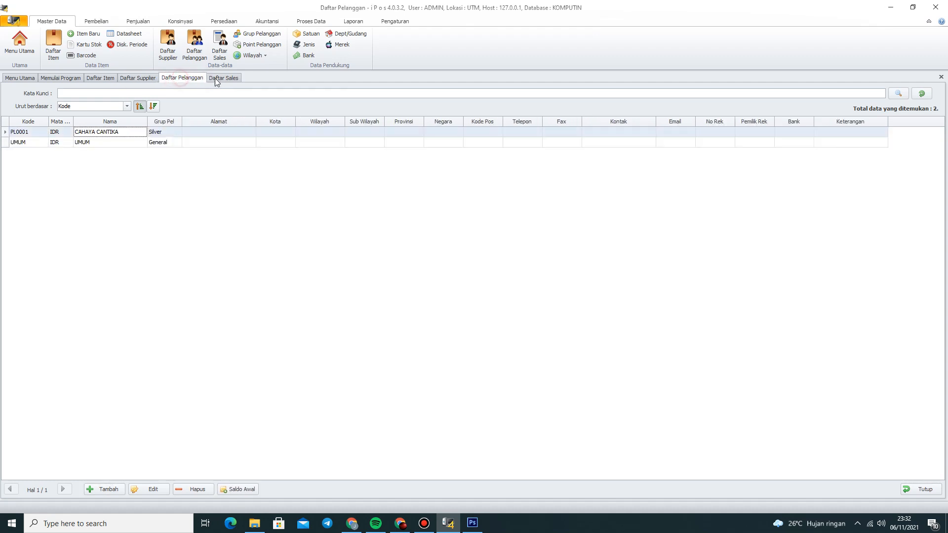
left_click(222, 78)
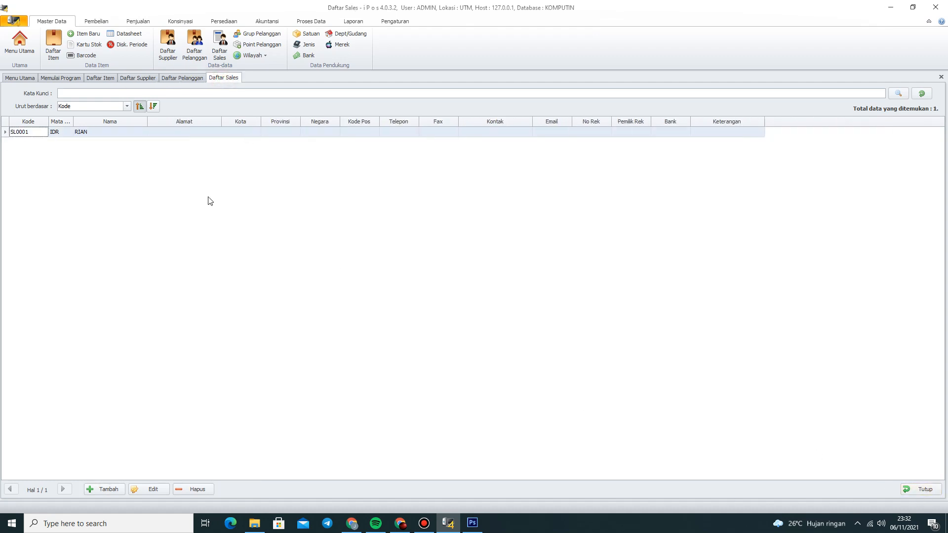
left_click(138, 21)
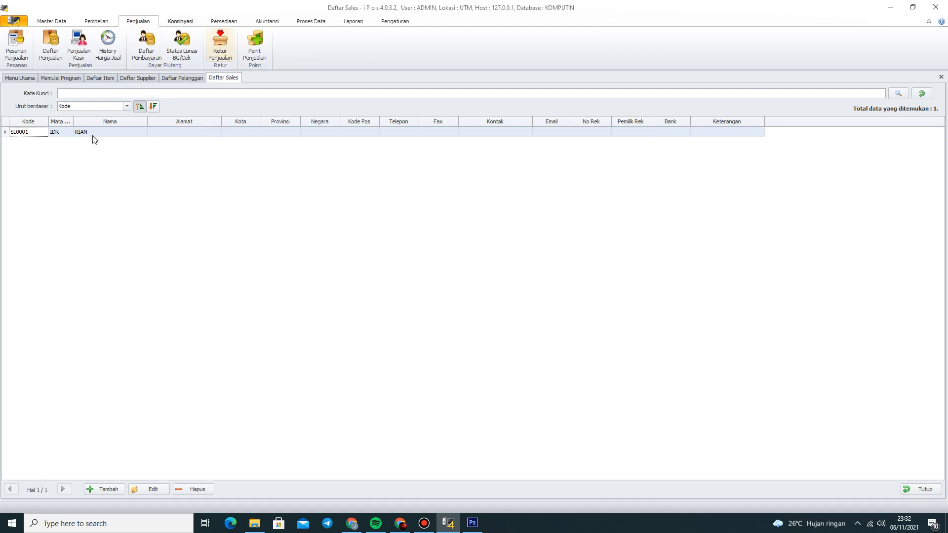
left_click(43, 48)
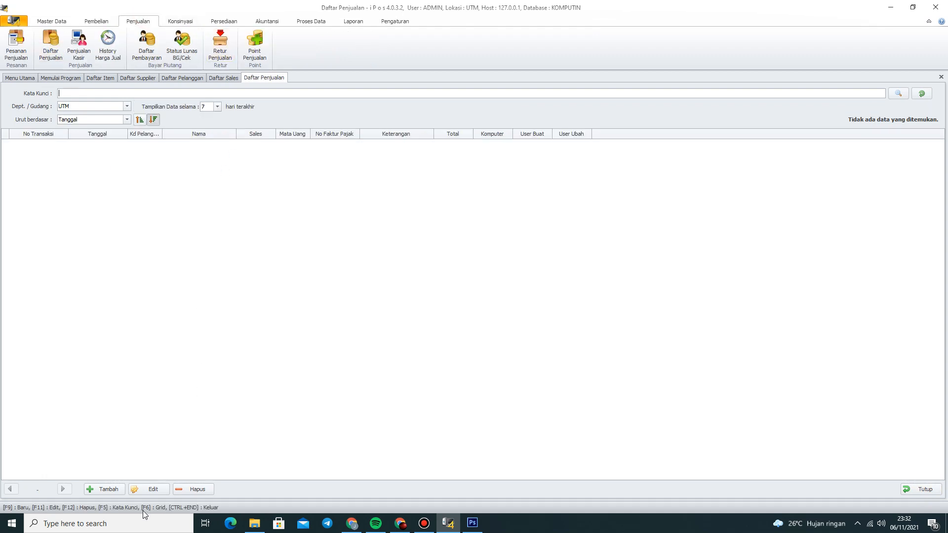
left_click(111, 493)
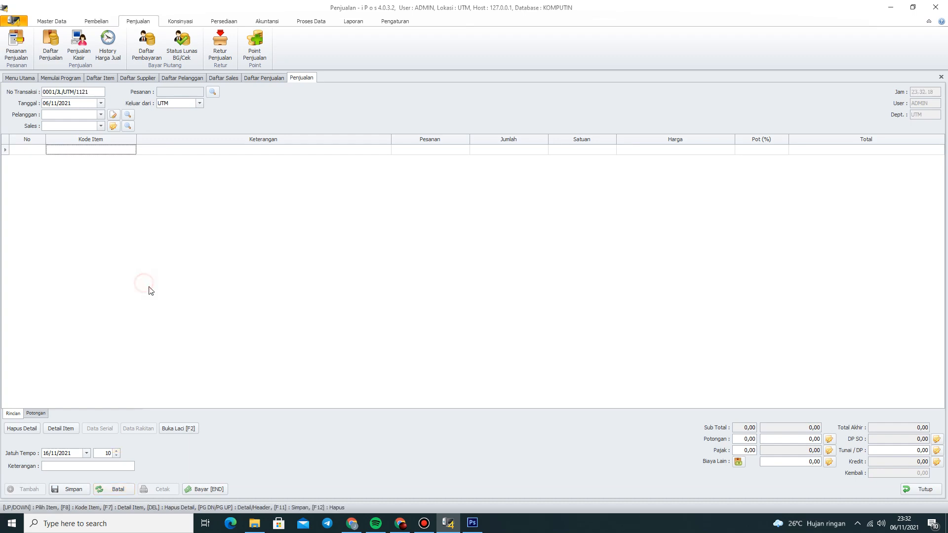
left_click(100, 115)
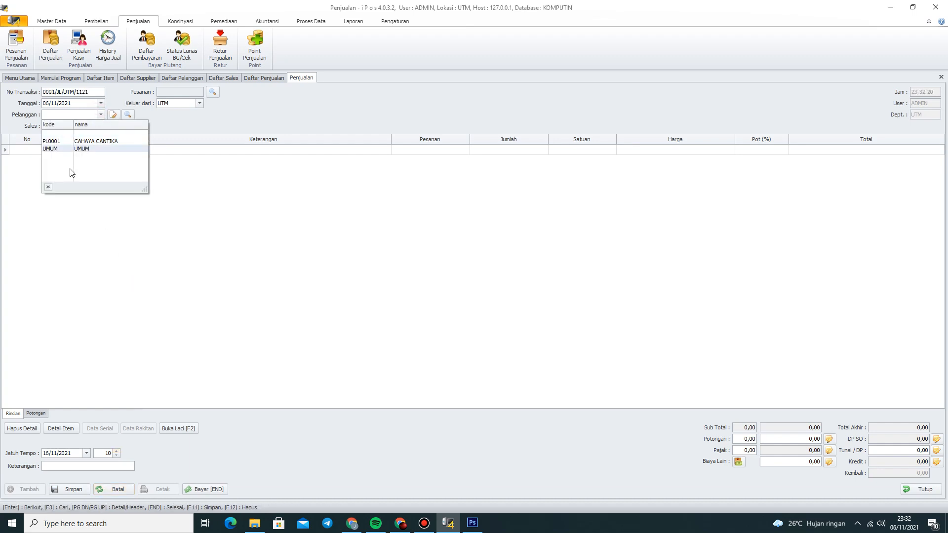
left_click(82, 142)
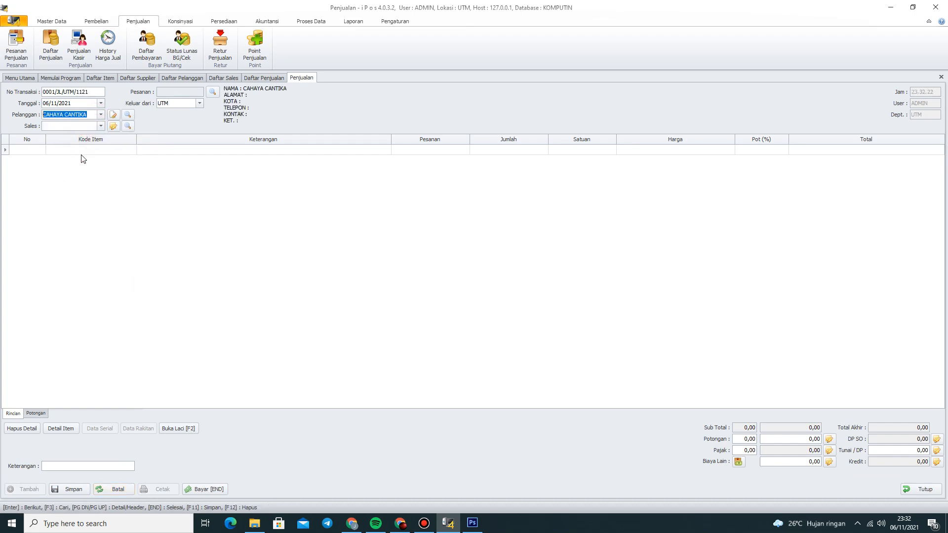
left_click(101, 126)
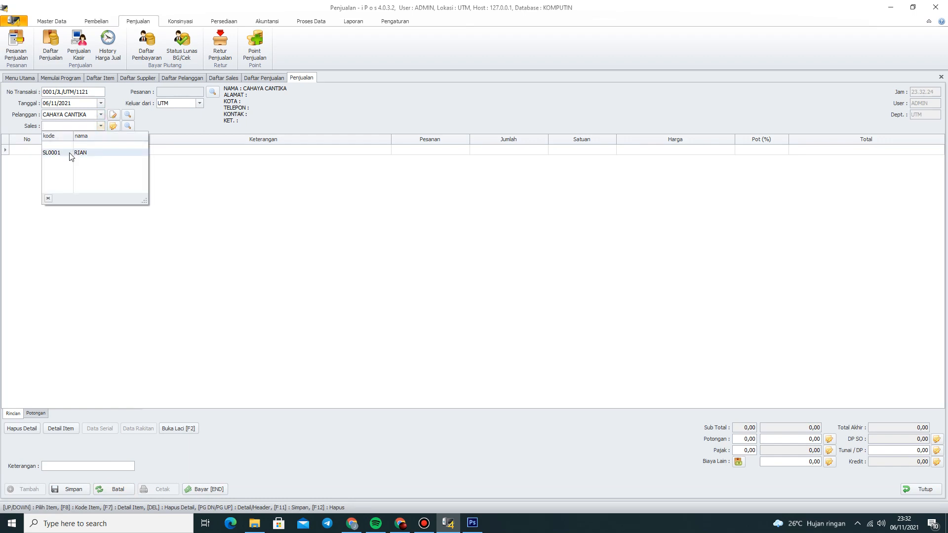
left_click(71, 153)
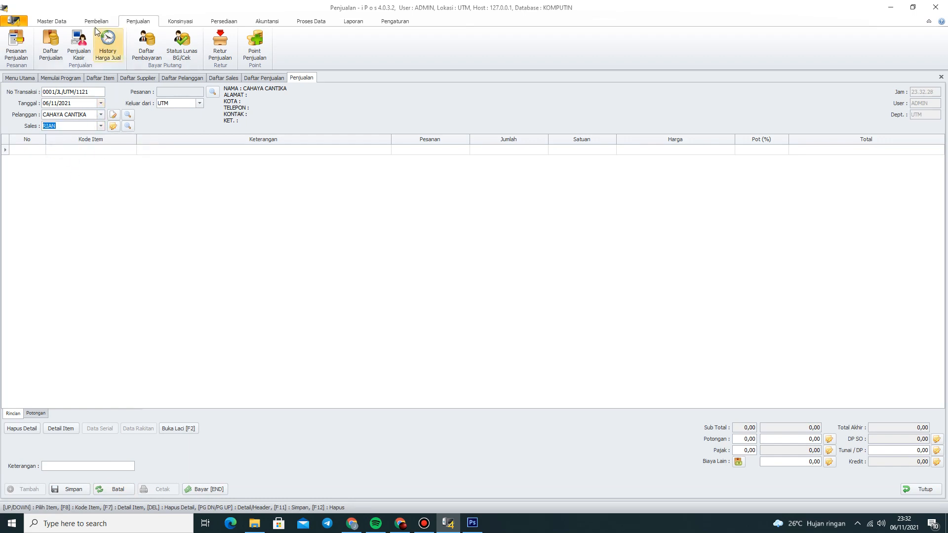
left_click(51, 22)
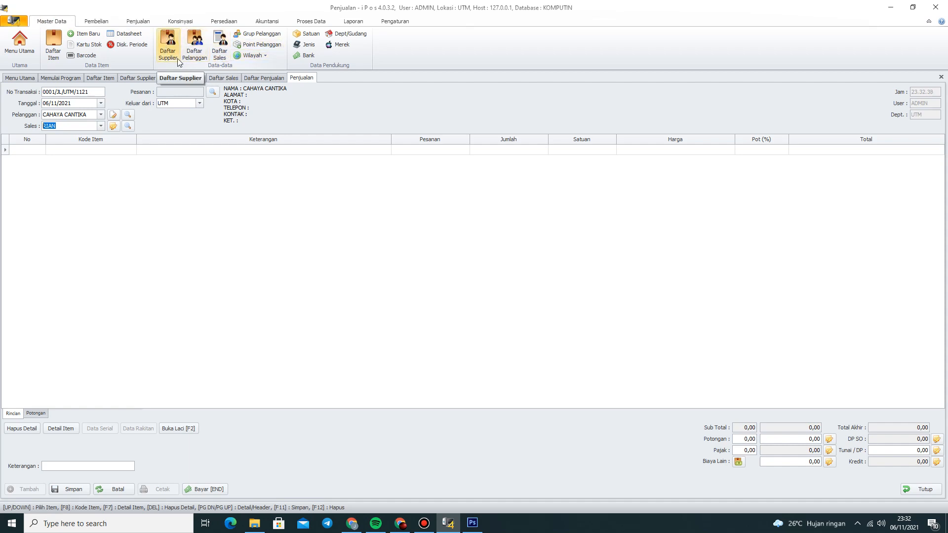
left_click(137, 21)
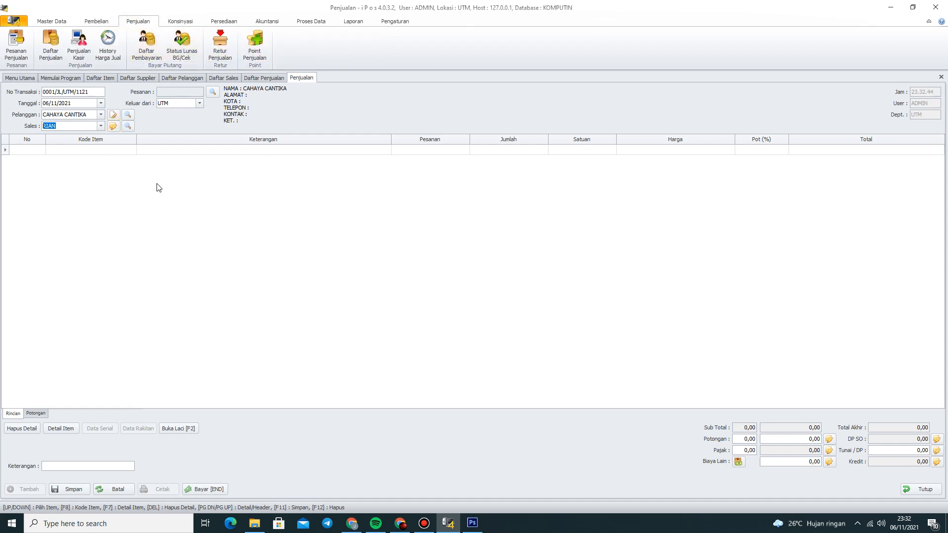
Add a new General-group customer from the customer search and select it on sale 0001/JL/UTM/1121
left_click(128, 116)
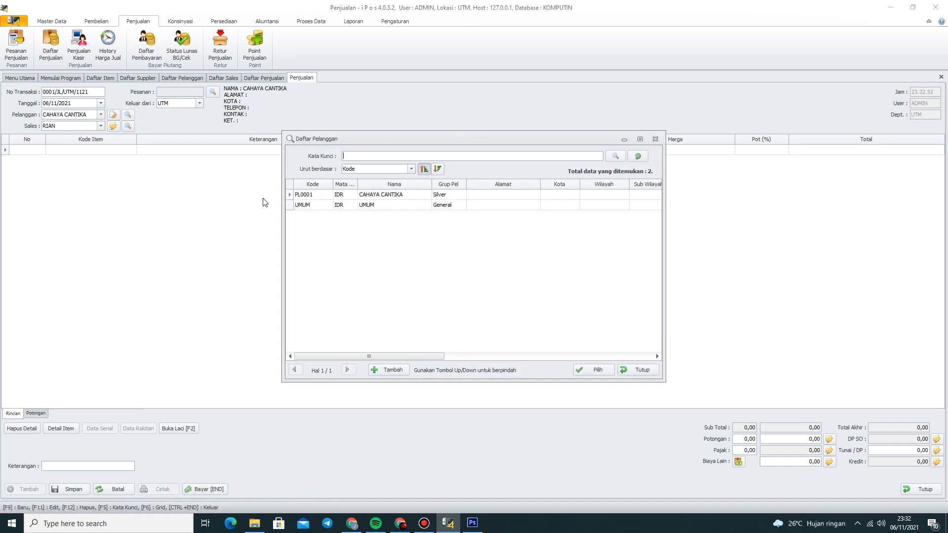
left_click(403, 369)
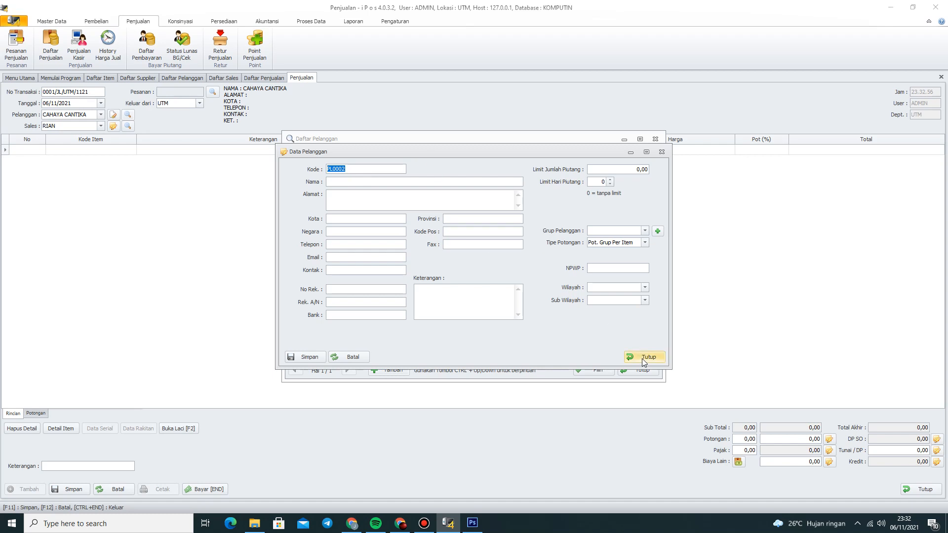
left_click(368, 181)
left_click(308, 358)
left_click(508, 294)
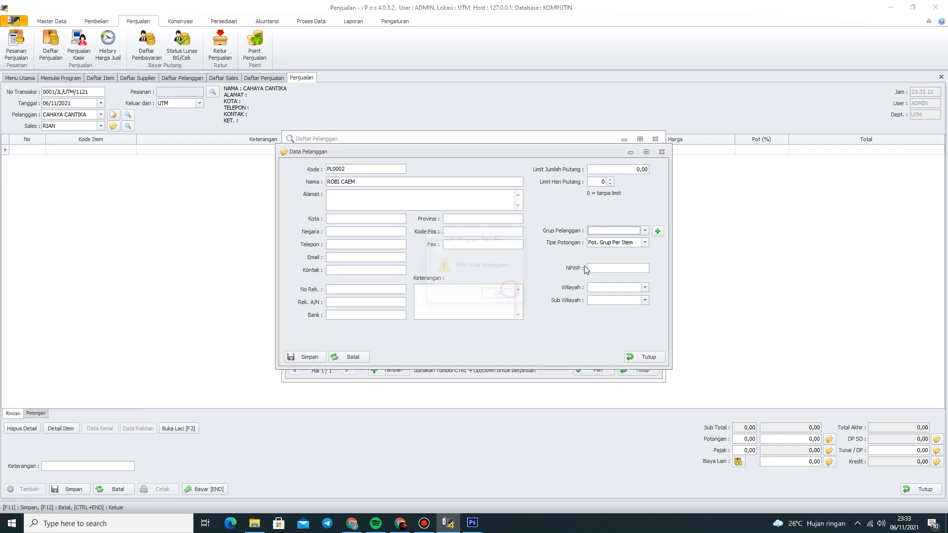
left_click(612, 231)
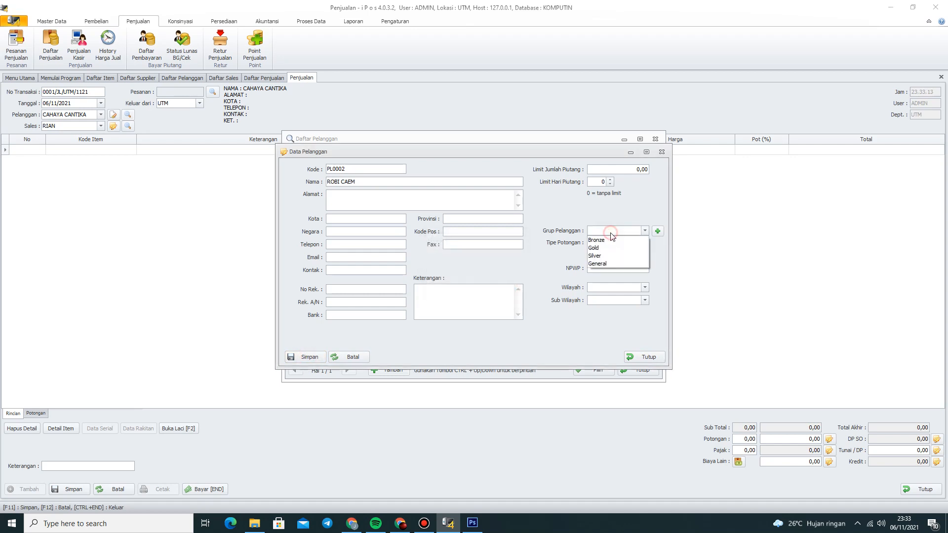
left_click(597, 263)
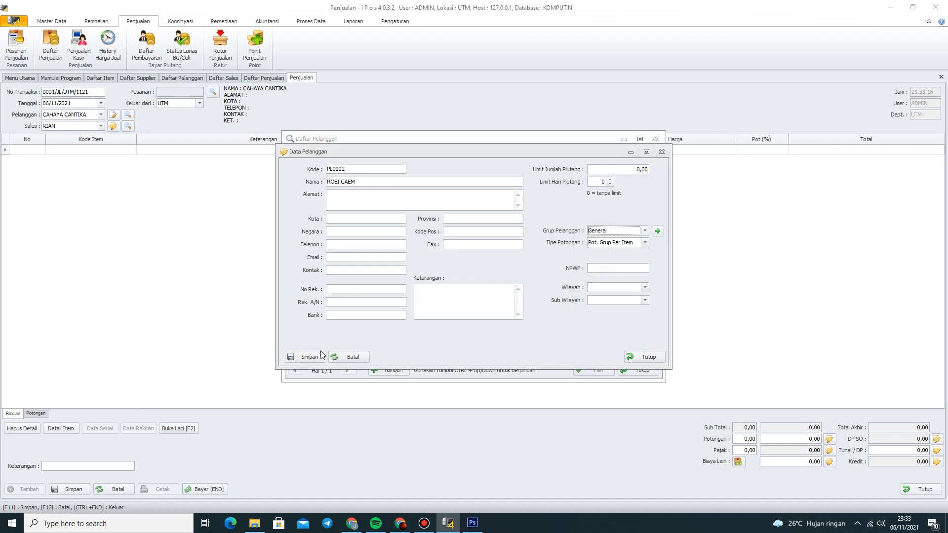
left_click(307, 356)
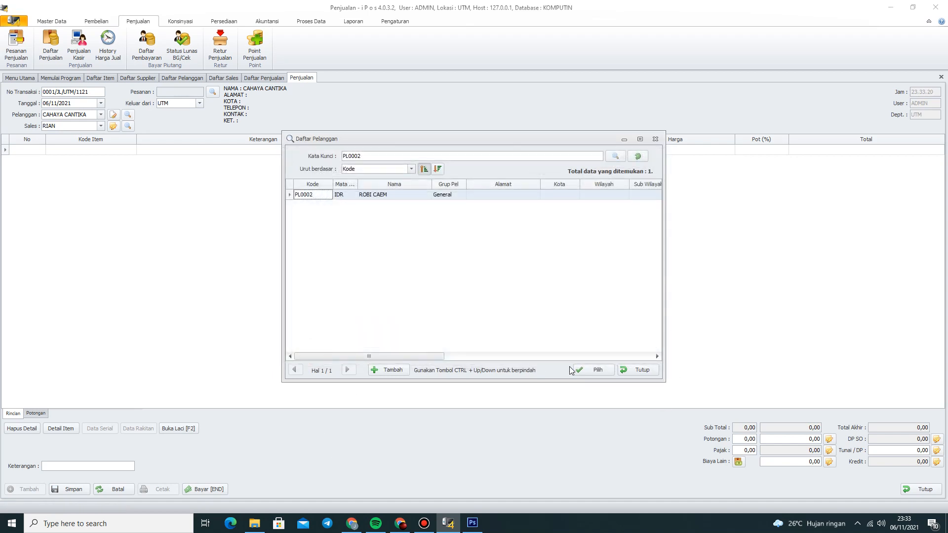
left_click(595, 370)
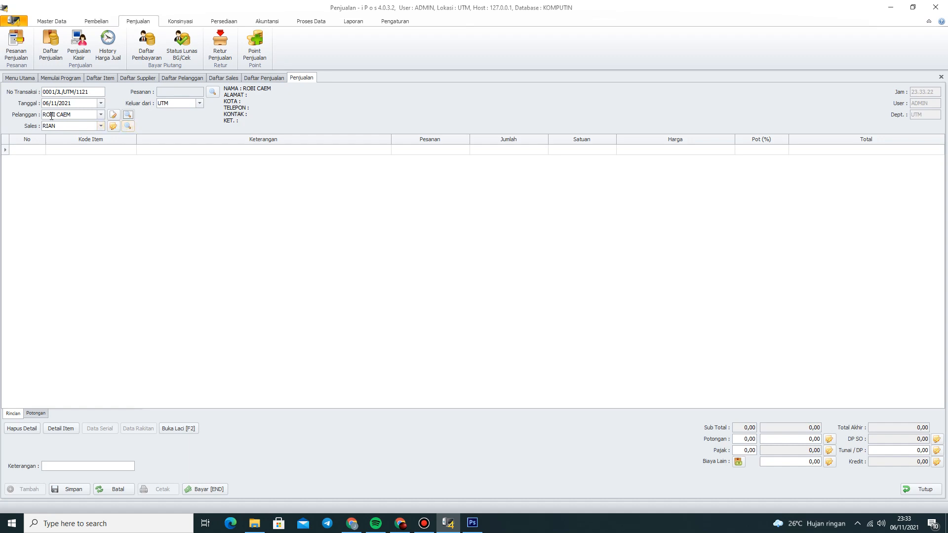
left_click(100, 115)
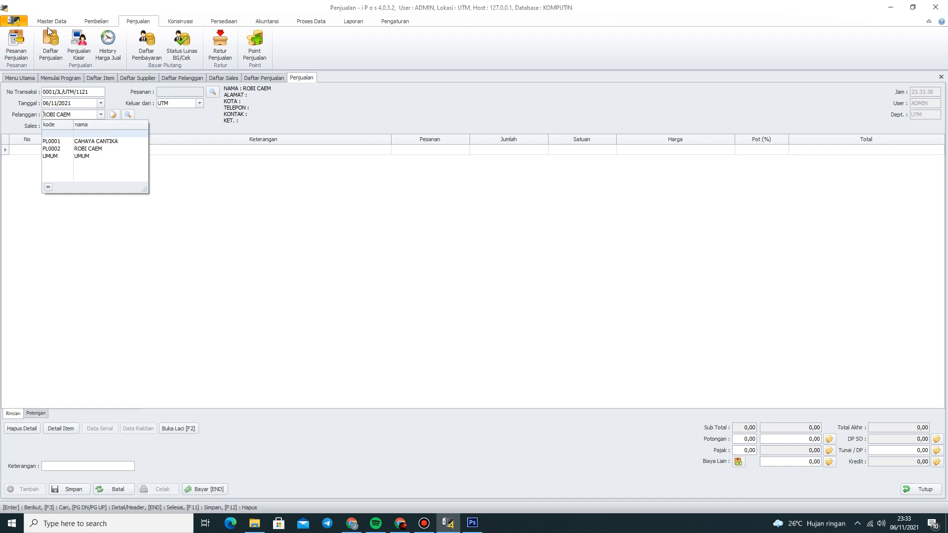
Add salesperson SL0002 from the salesperson search and keep it selected on the sale
left_click(91, 149)
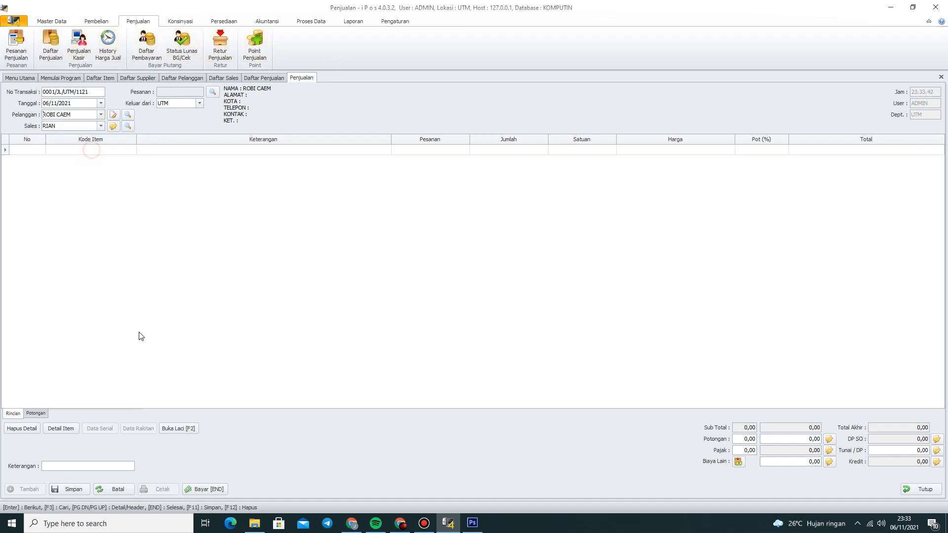
left_click(128, 126)
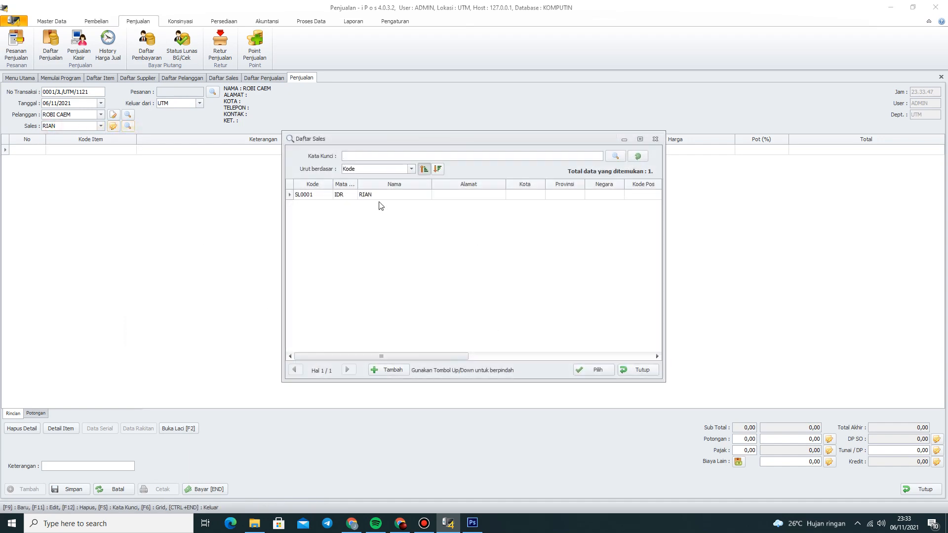
left_click(390, 370)
left_click(395, 183)
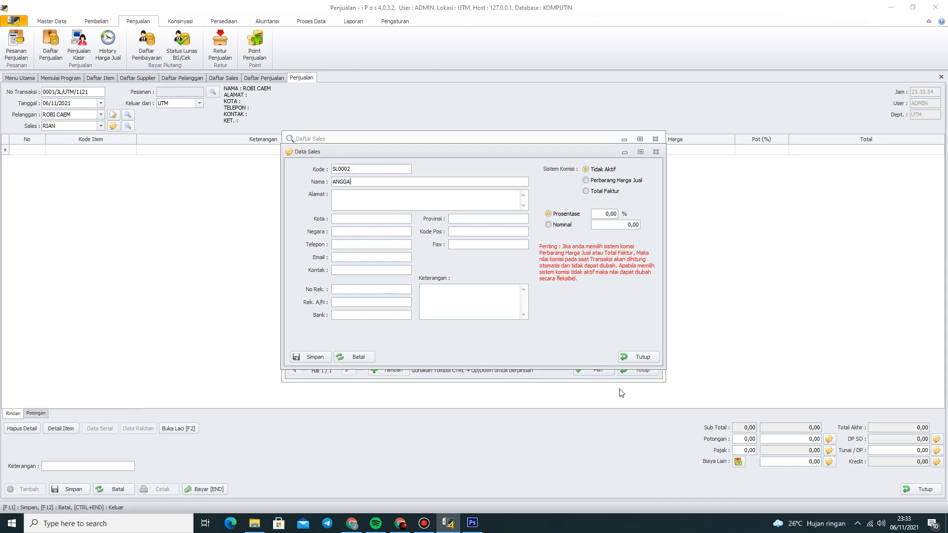
left_click(299, 354)
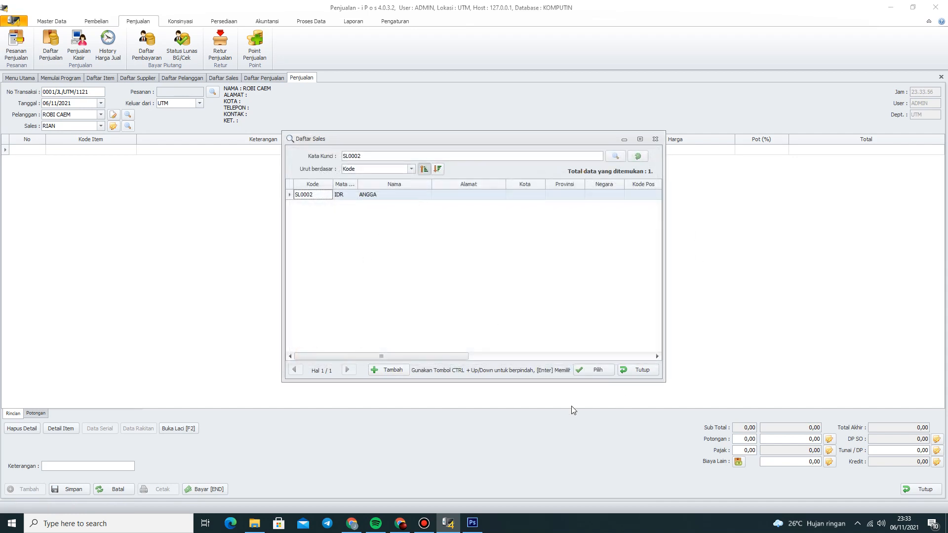
left_click(598, 371)
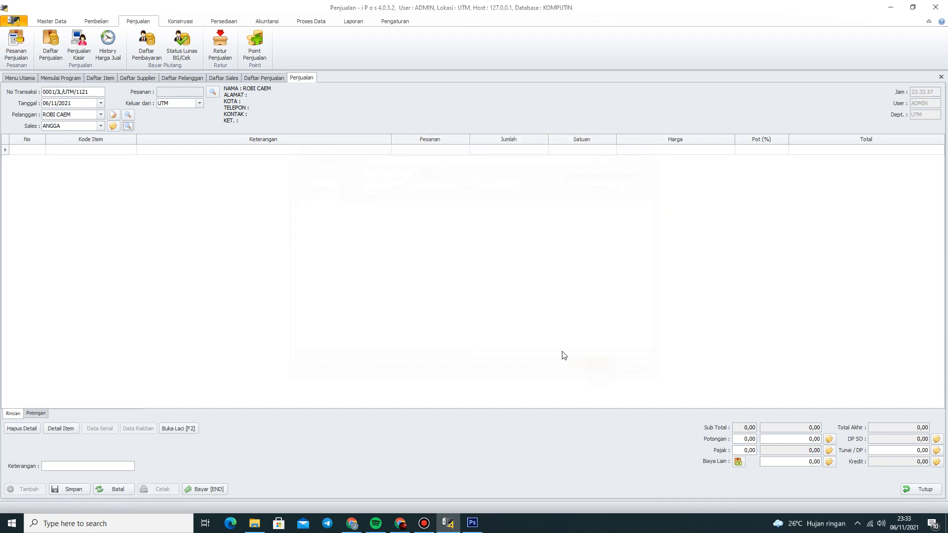
left_click(100, 126)
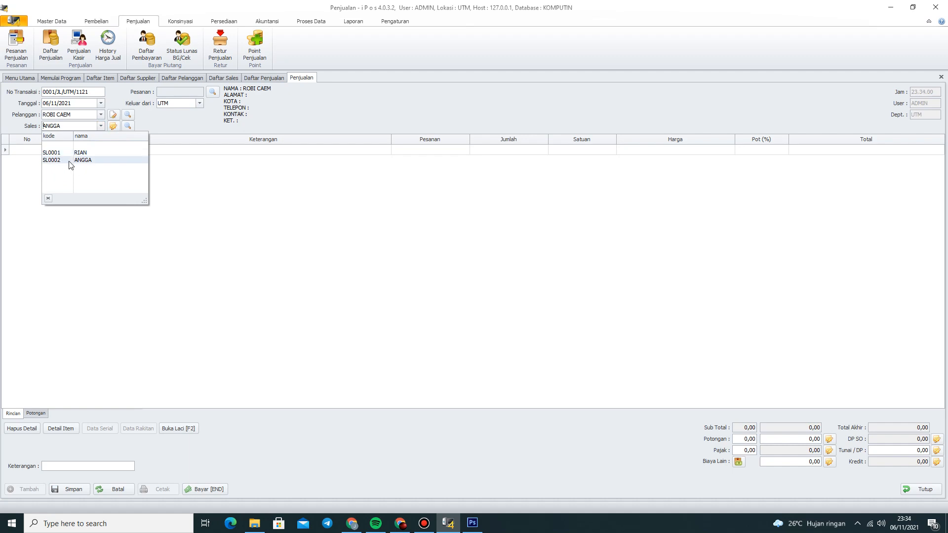
left_click(71, 163)
left_click(182, 78)
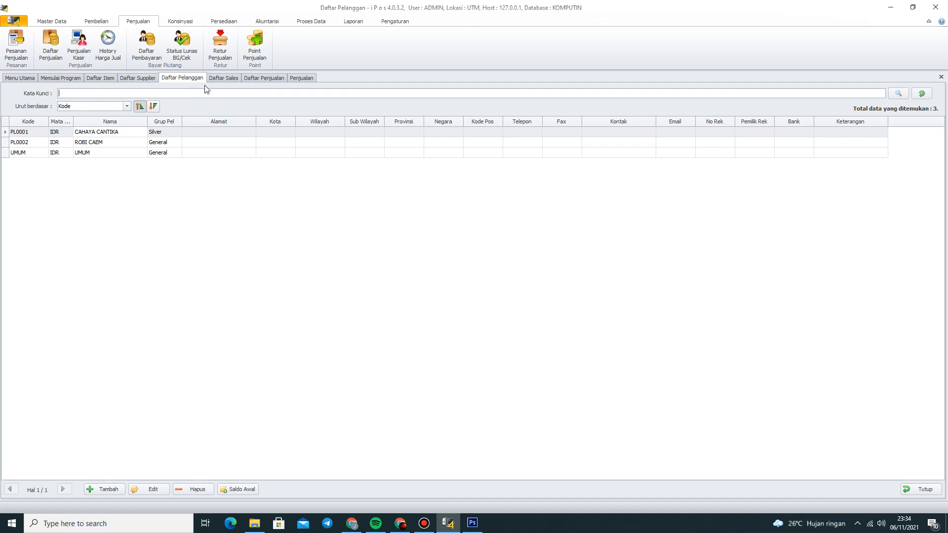
Review Daftar Sales, return to sale 0001/JL/UTM/1121, and show the Master Data commands
left_click(227, 79)
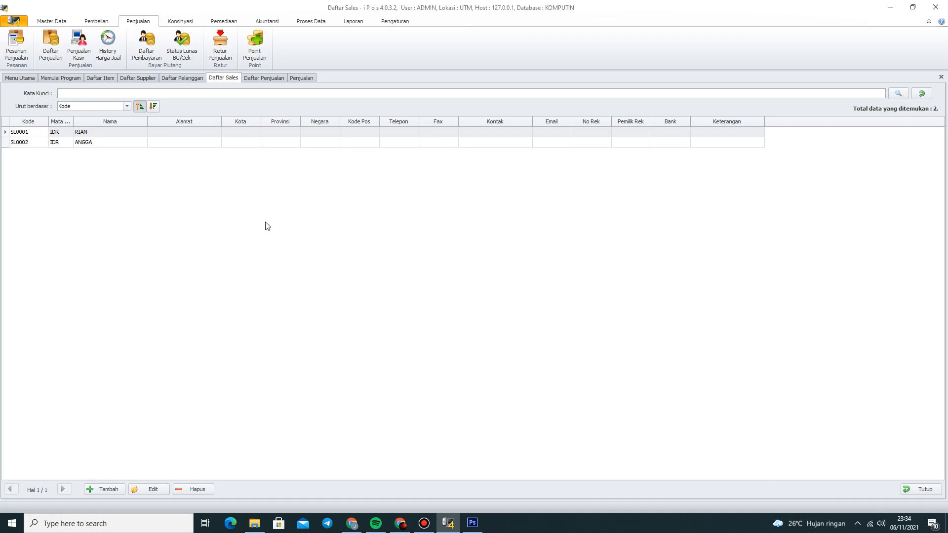
left_click(302, 78)
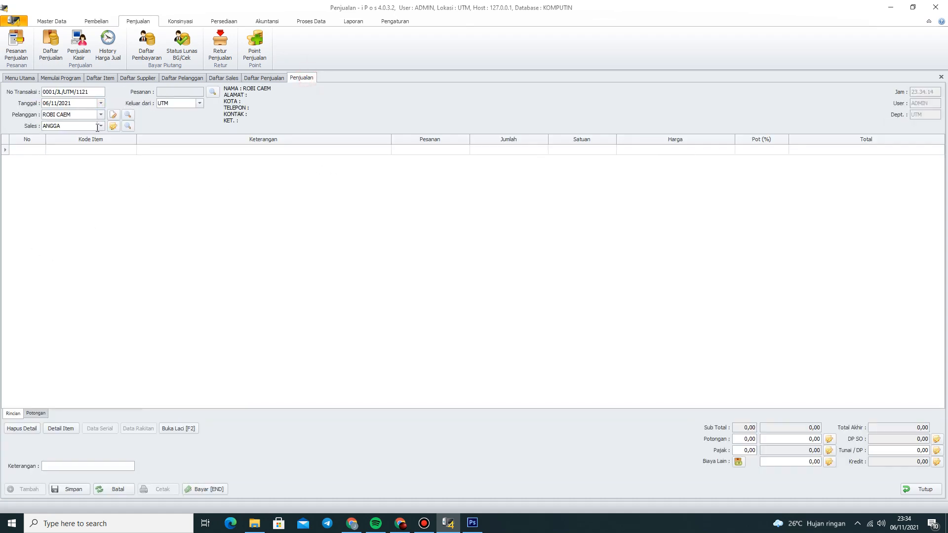
left_click(59, 21)
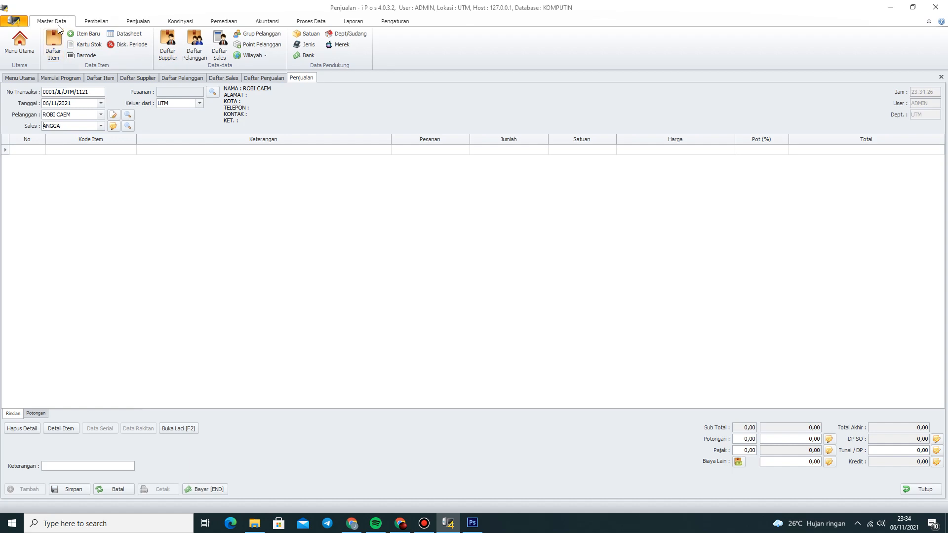
left_click(217, 22)
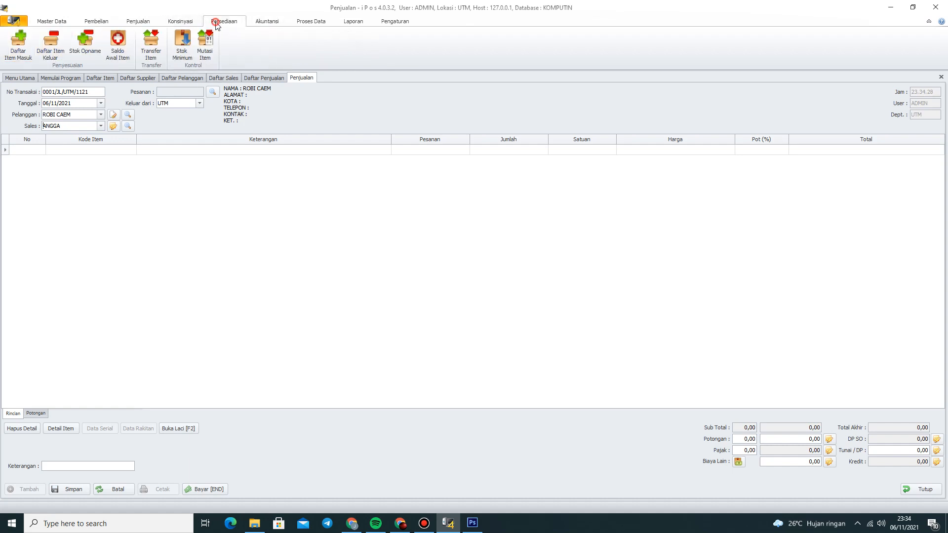
left_click(138, 21)
left_click(183, 218)
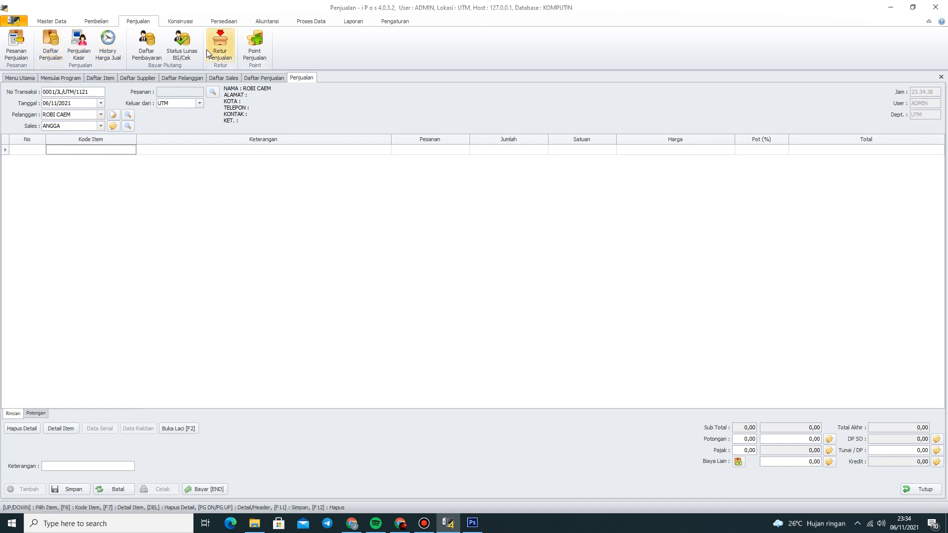
left_click(52, 22)
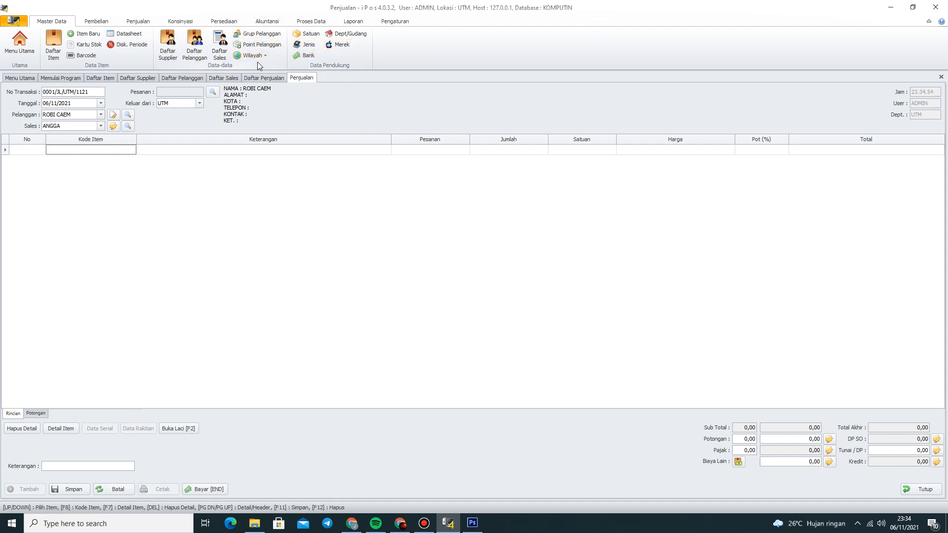
left_click(95, 22)
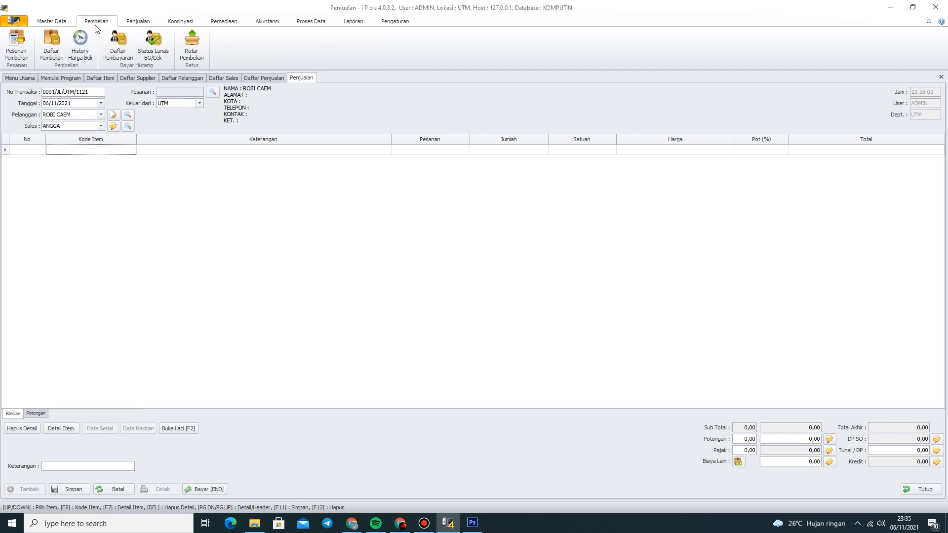